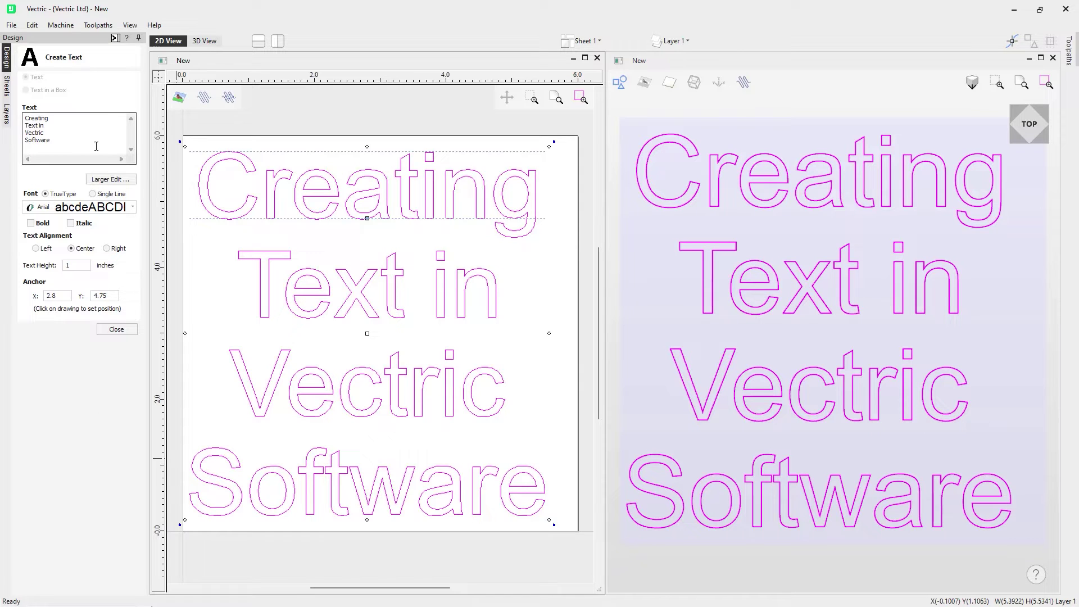
# - Delete the existing four-line text and start a fresh text object with the Draw Text tool
pyautogui.hotkey('ctrl', 'a')
pyautogui.press('Delete')
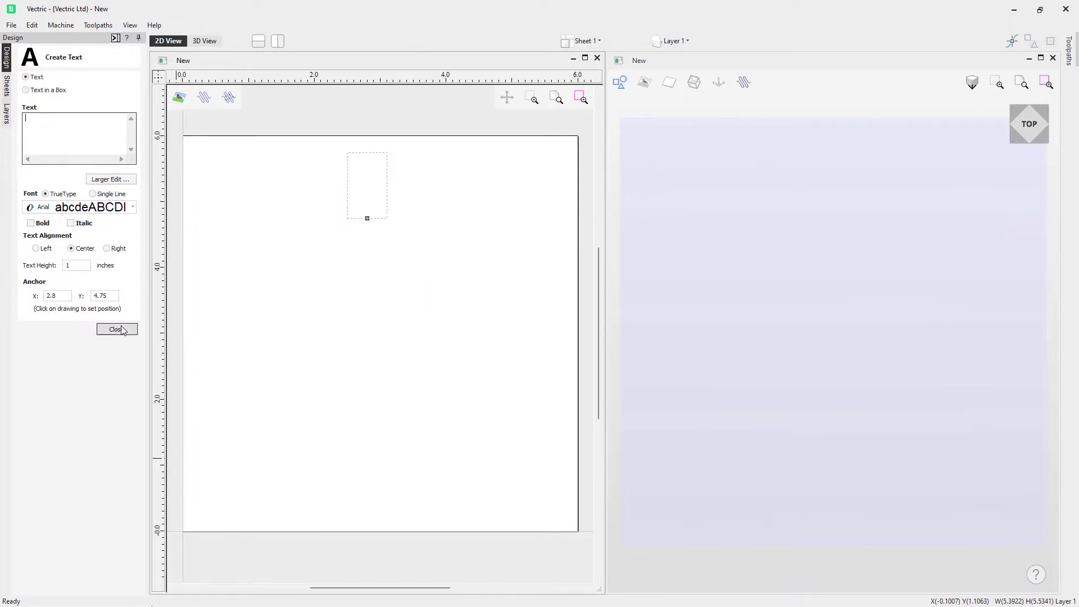
pyautogui.click(122, 329)
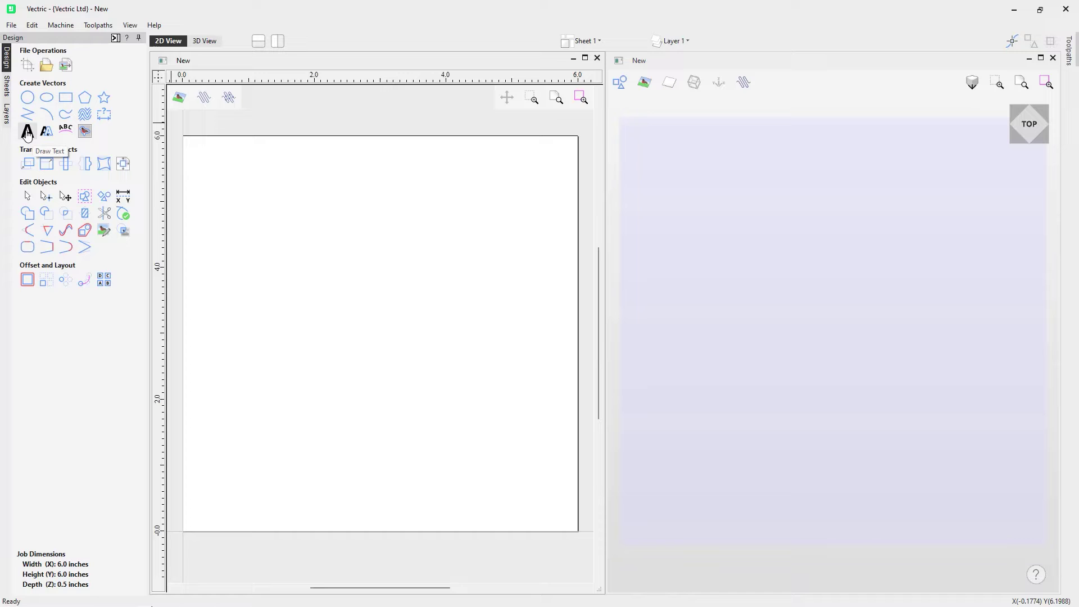
pyautogui.click(28, 135)
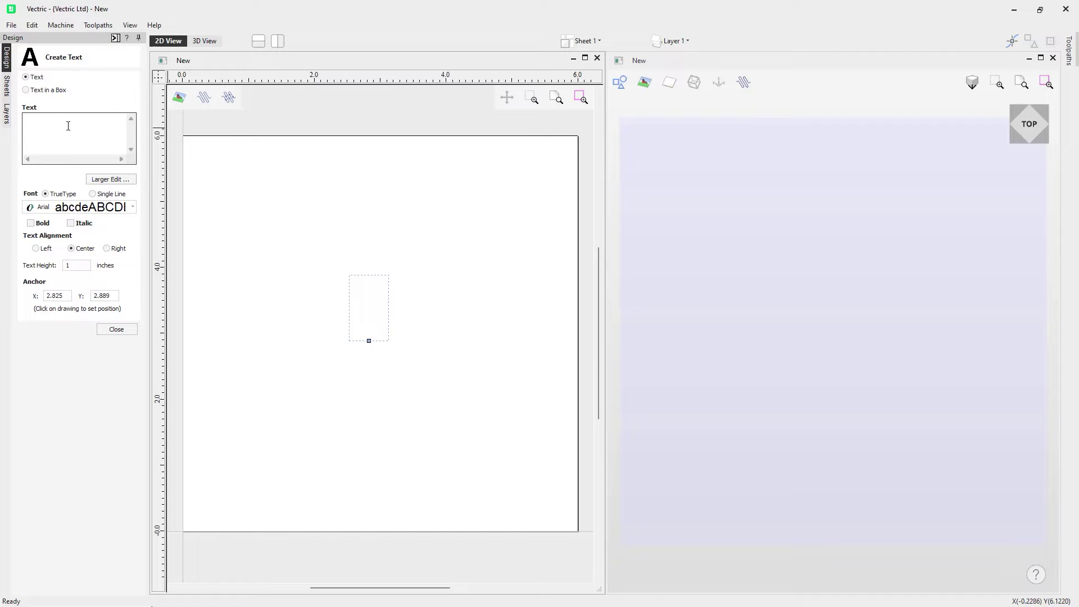
# - Examine the text entry's editing options and the larger text editor, leaving both without changes
pyautogui.rightClick(66, 127)
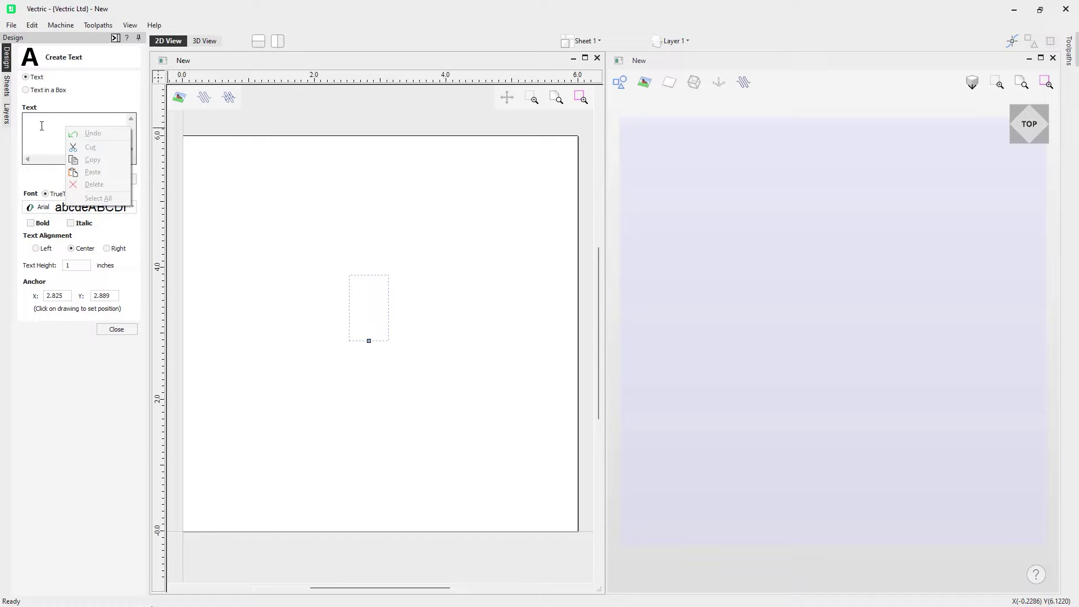
pyautogui.press('Escape')
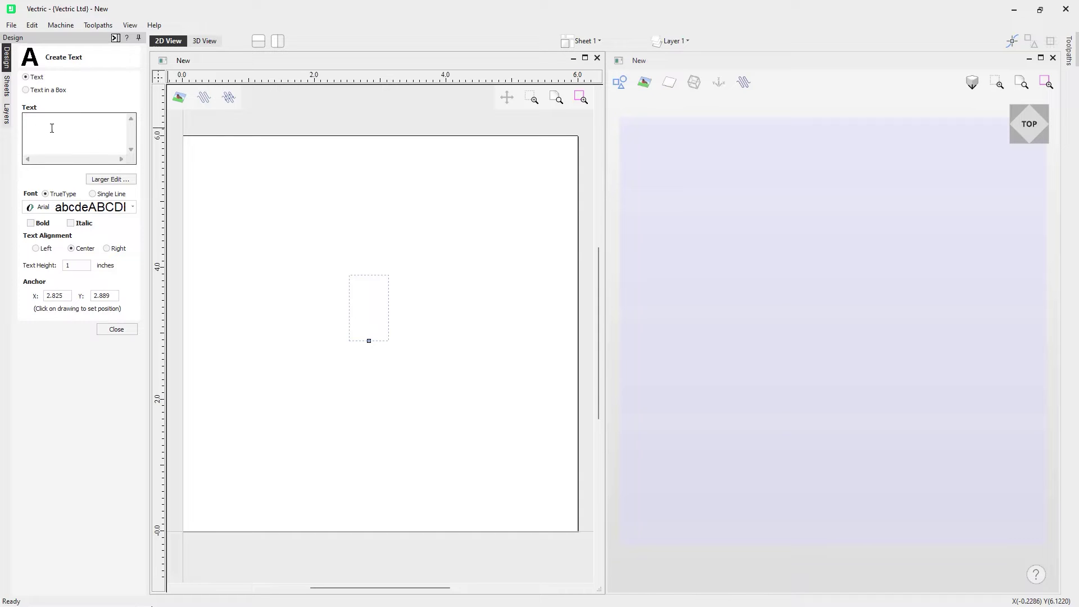
pyautogui.click(111, 180)
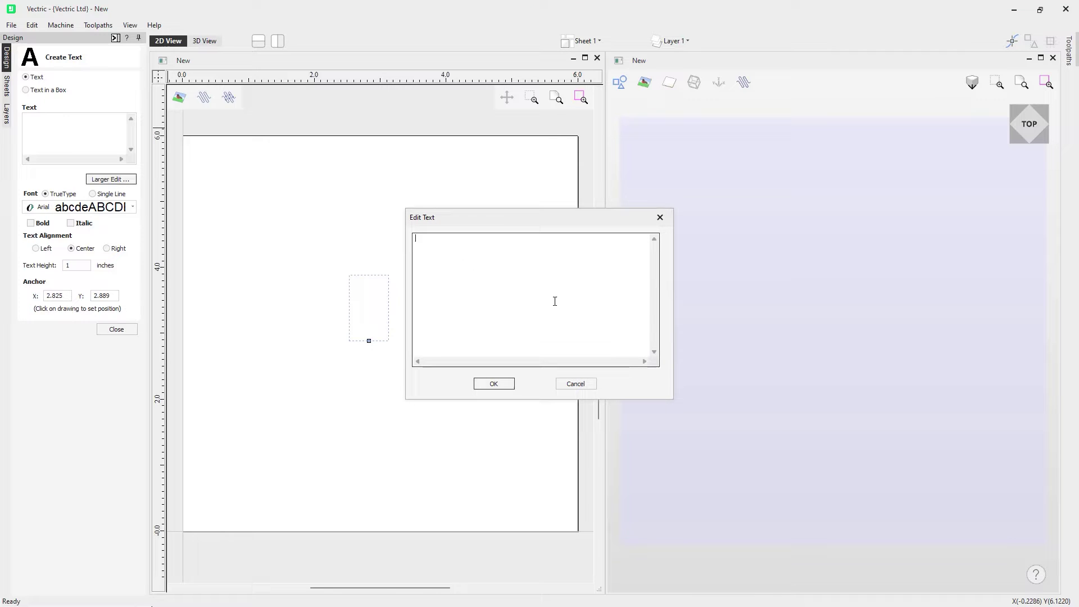
pyautogui.rightClick(604, 259)
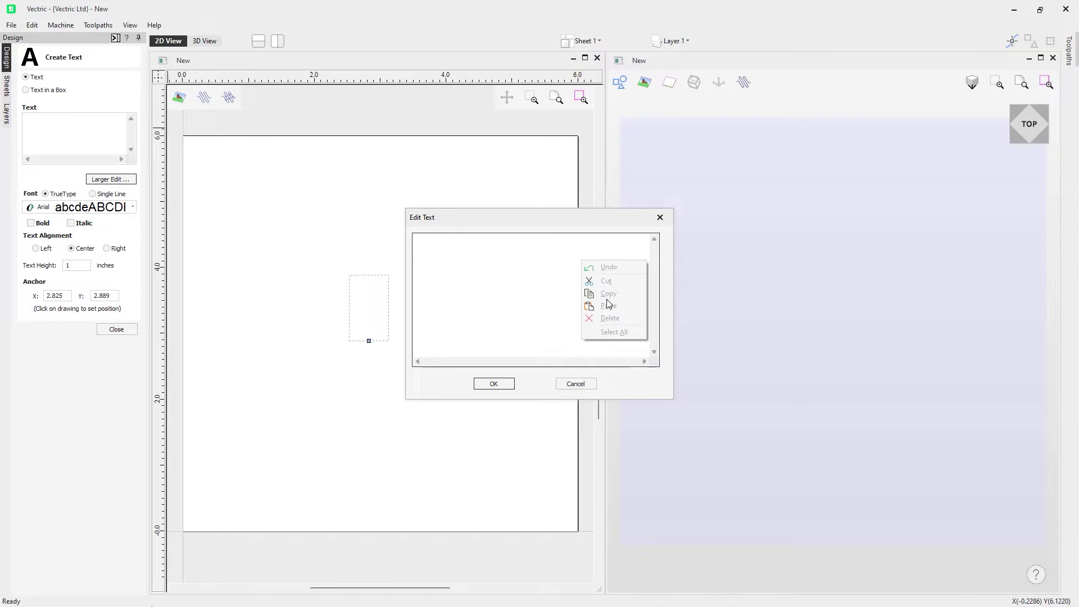
pyautogui.click(454, 287)
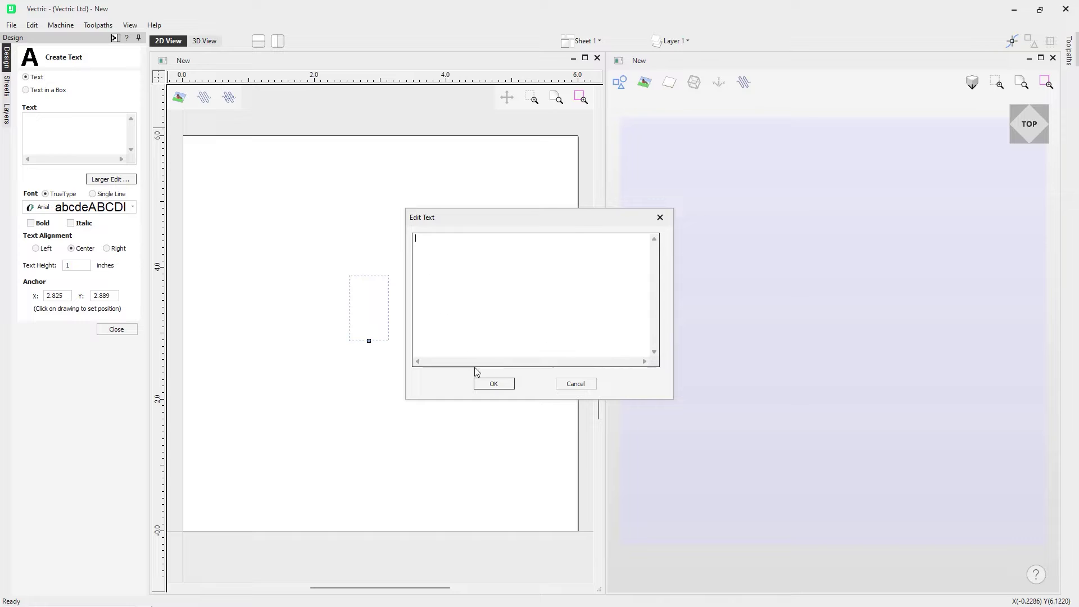
pyautogui.click(568, 385)
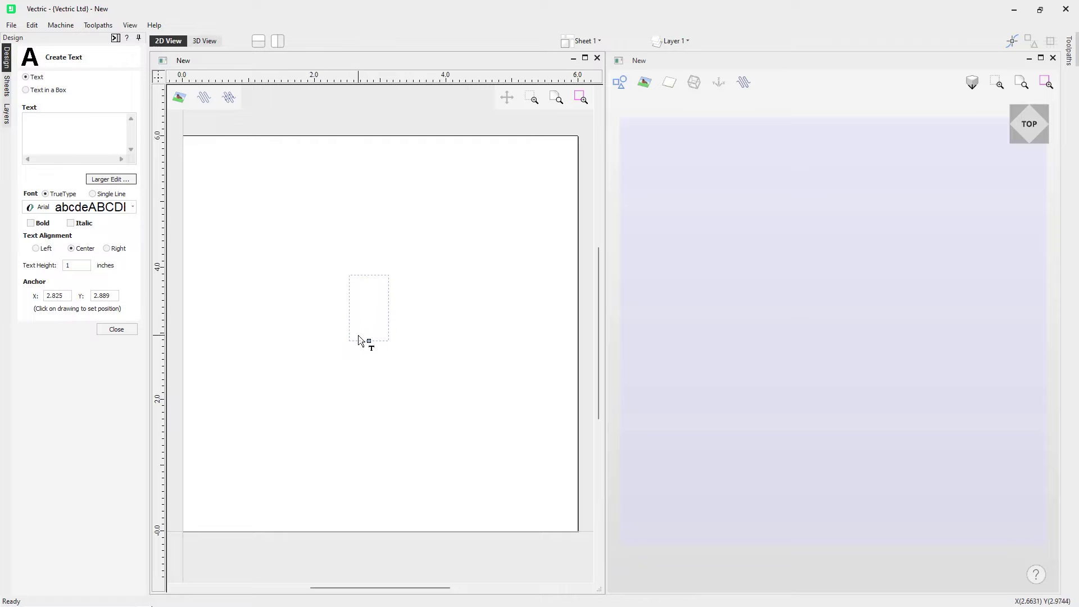
# - Enter "Vectric" as the content of the new text object
pyautogui.click(81, 267)
pyautogui.click(72, 121)
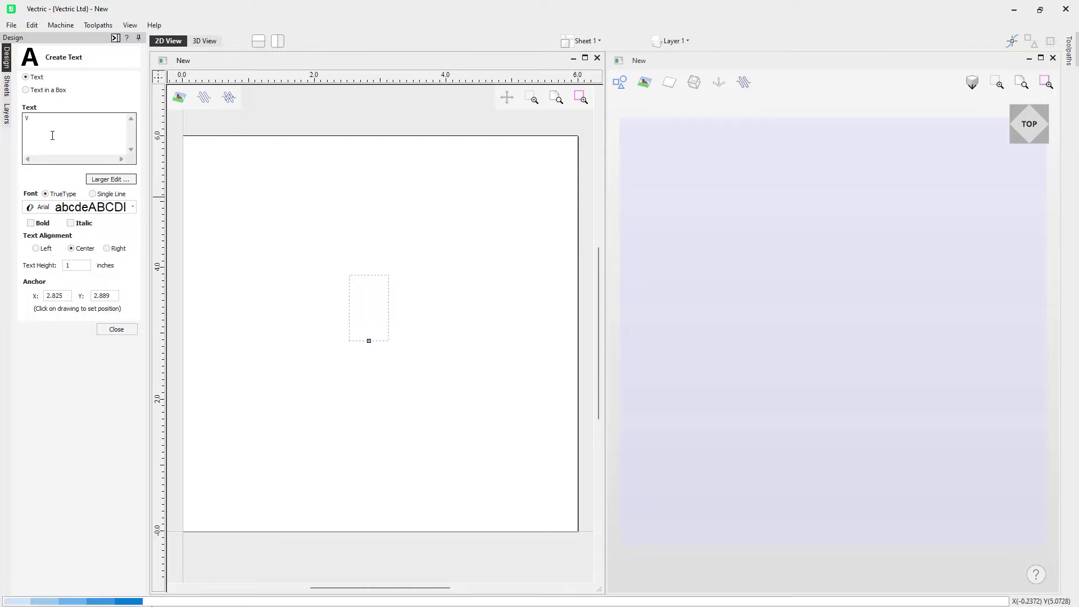
pyautogui.write('Vectric')
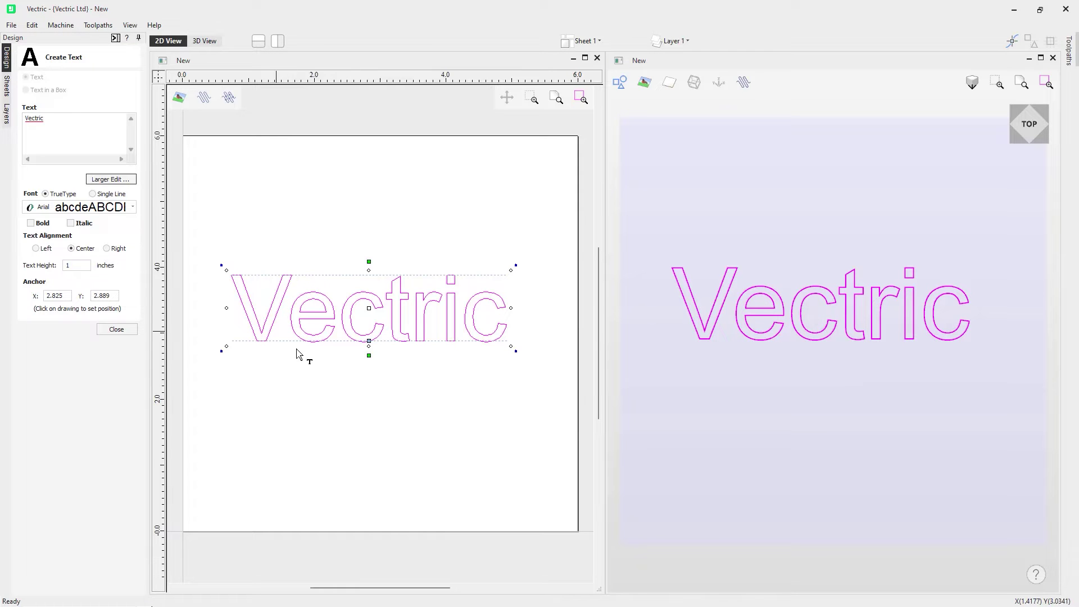
# - Add the word "Vectric" to the spell checker's dictionary
pyautogui.click(24, 119)
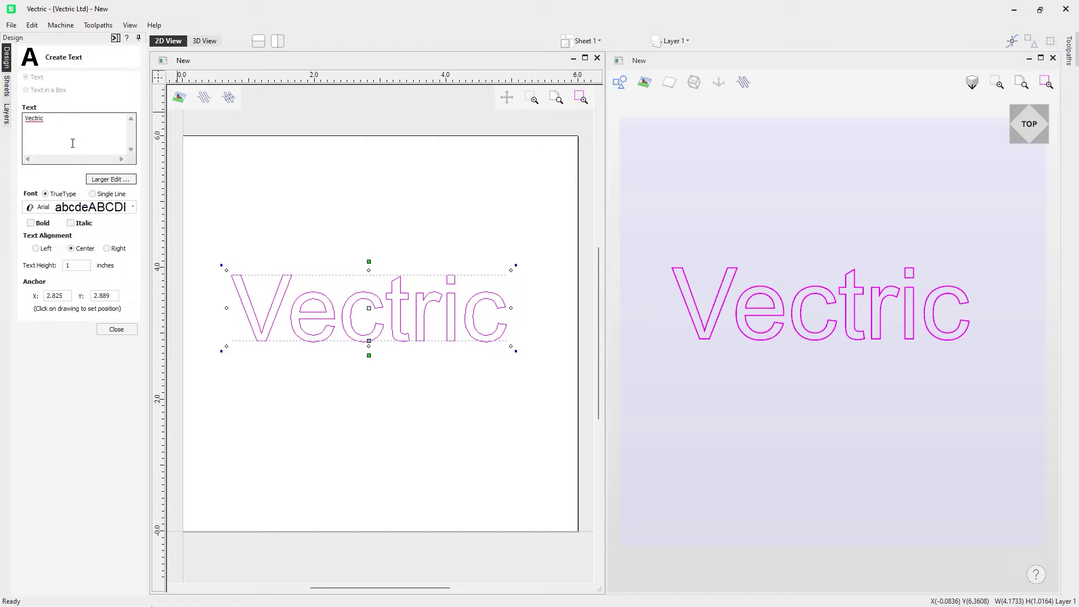
pyautogui.doubleClick(37, 119)
pyautogui.rightClick(37, 118)
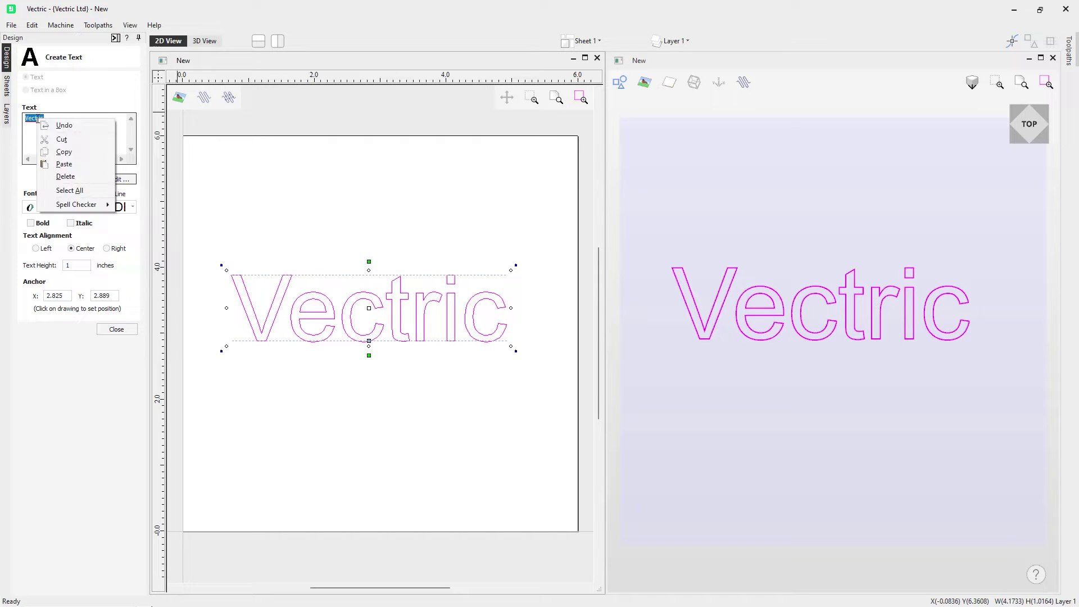
pyautogui.moveTo(90, 208)
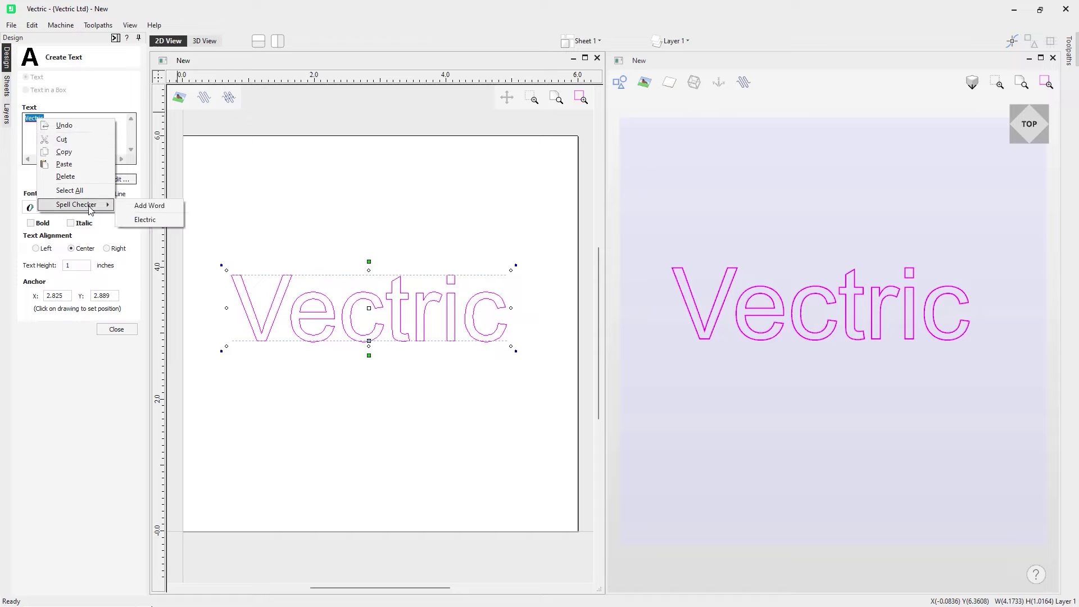
pyautogui.click(158, 210)
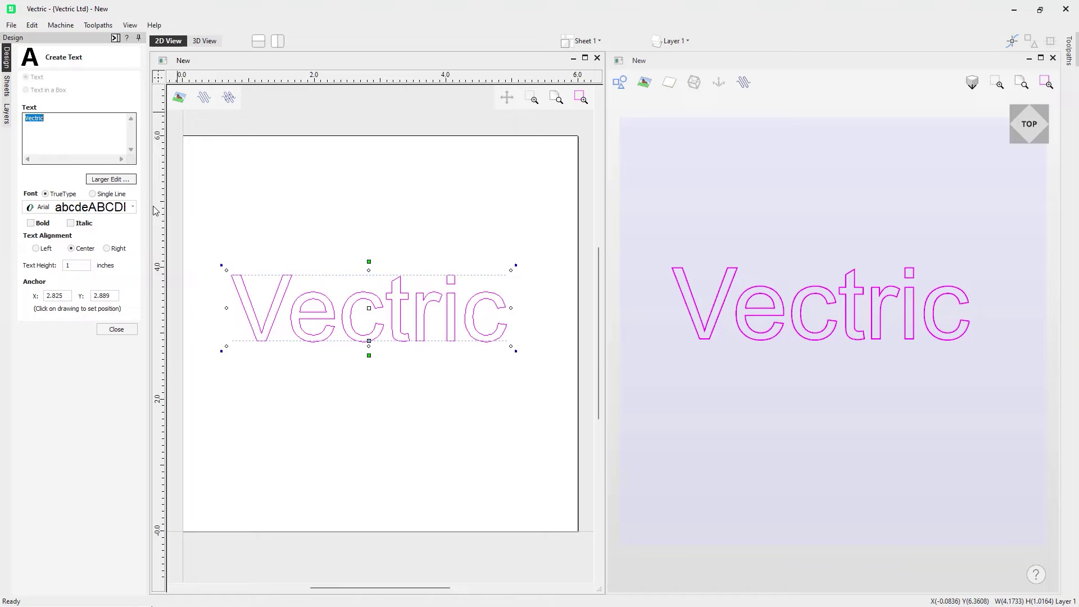
# - Check the spell checker's removal option for the word "Vectric" without using it
pyautogui.click(91, 126)
pyautogui.moveTo(42, 119); pyautogui.dragTo(26, 119)
pyautogui.rightClick(33, 121)
pyautogui.click(93, 121)
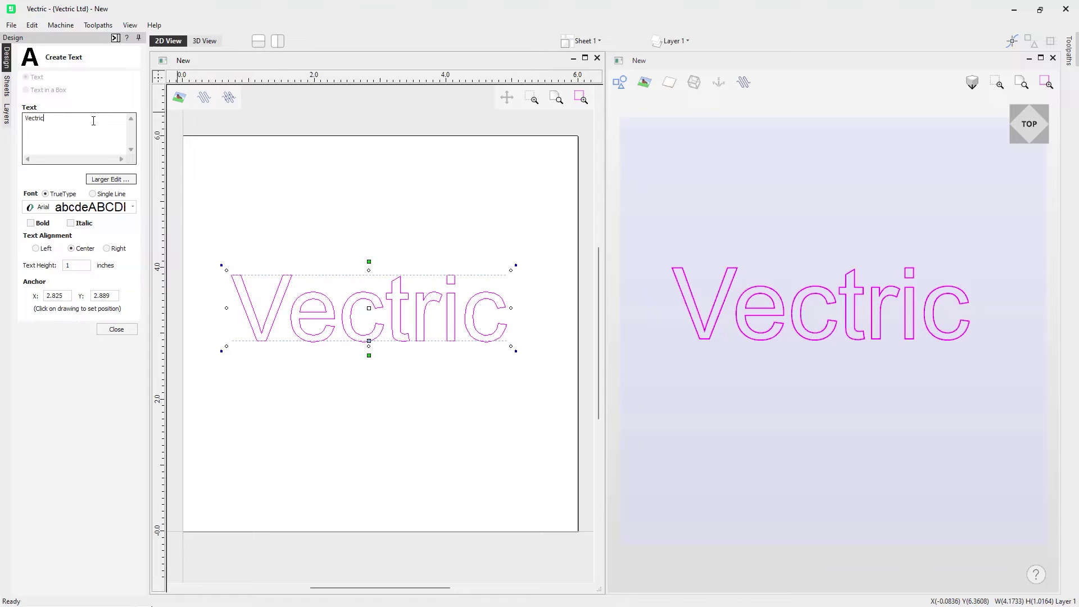
pyautogui.rightClick(34, 118)
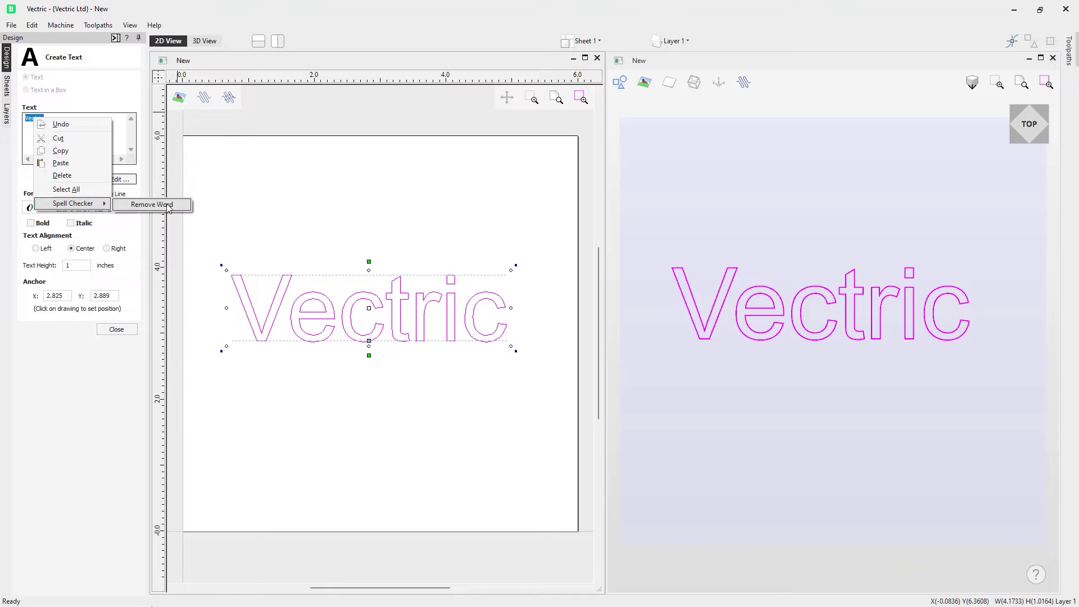
pyautogui.click(120, 148)
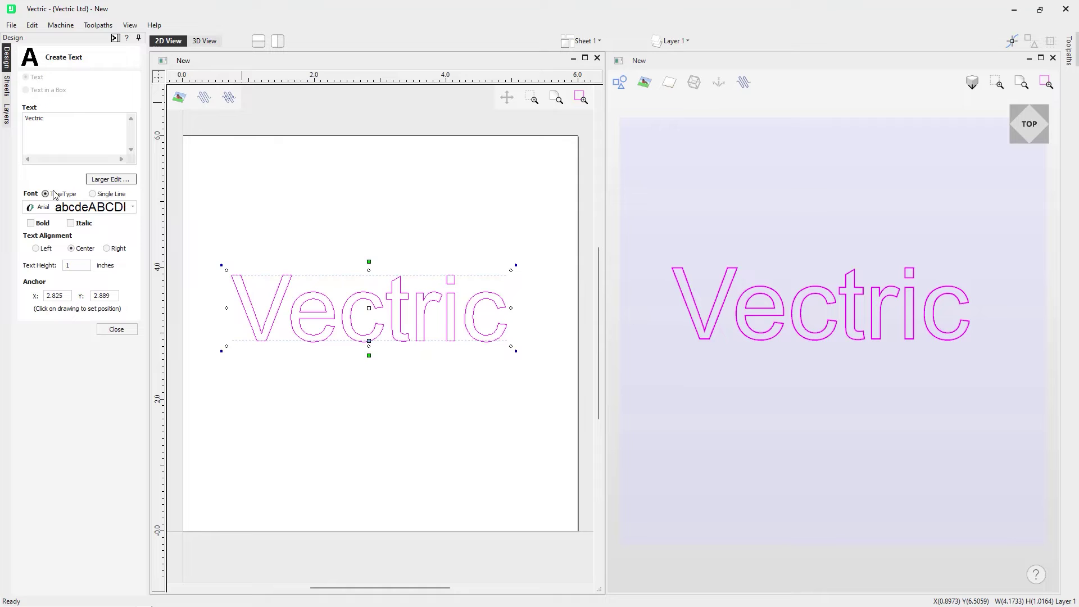
# - Preview the "Vectric" text in successive TrueType fonts, including Agency FB, Arial and Algerian
pyautogui.click(134, 208)
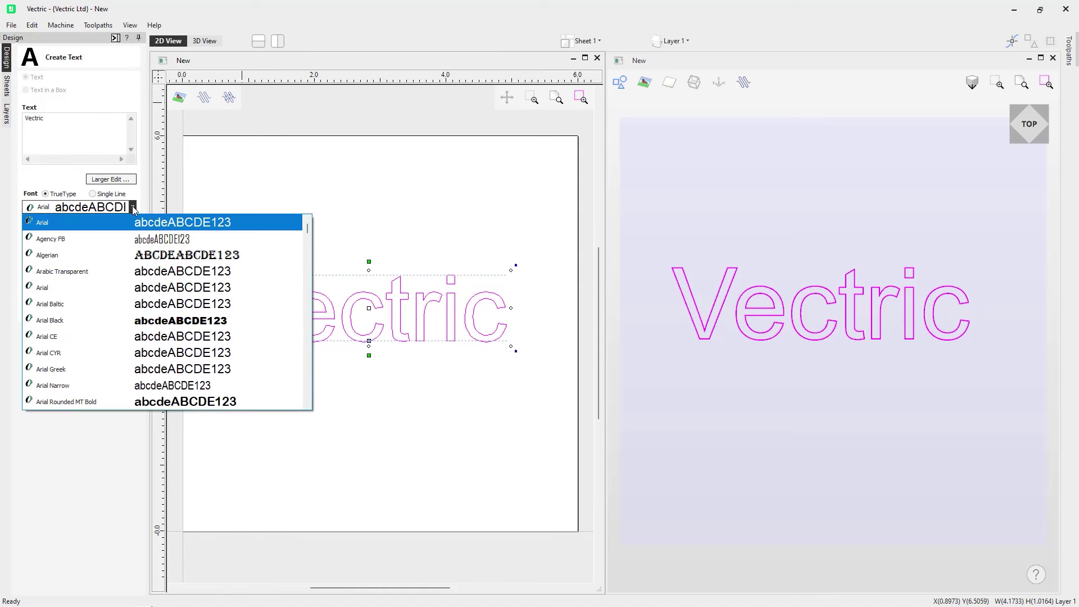
pyautogui.click(130, 243)
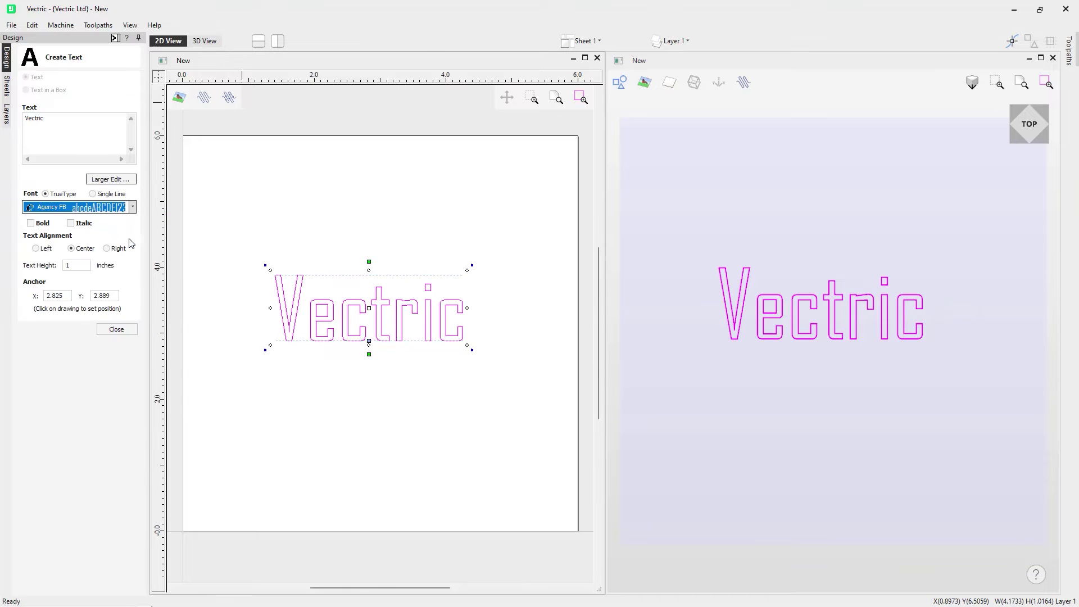
pyautogui.press('Down')
pyautogui.press('Down')
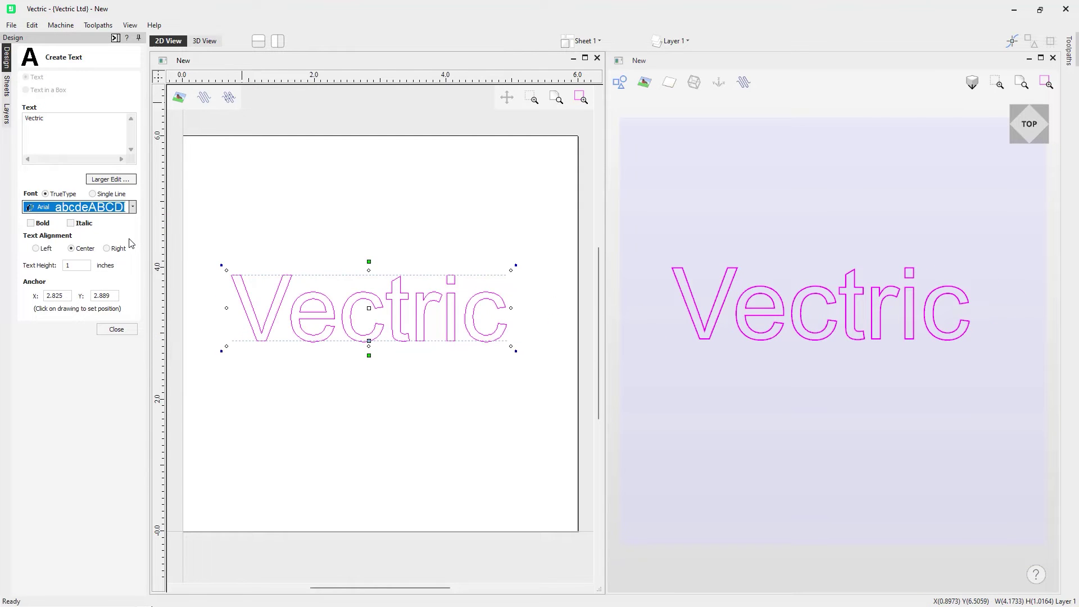
pyautogui.press('Up')
pyautogui.press('Up')
pyautogui.press('Down')
pyautogui.press('Down')
pyautogui.press('Up')
pyautogui.press('Up')
pyautogui.press('Down')
pyautogui.press('Down')
pyautogui.press('Up')
pyautogui.press('Up')
pyautogui.press('Down')
pyautogui.press('Down')
pyautogui.press('Up')
pyautogui.press('Up')
pyautogui.press('Down')
pyautogui.press('Down')
pyautogui.press('Up')
pyautogui.press('Up')
pyautogui.press('Down')
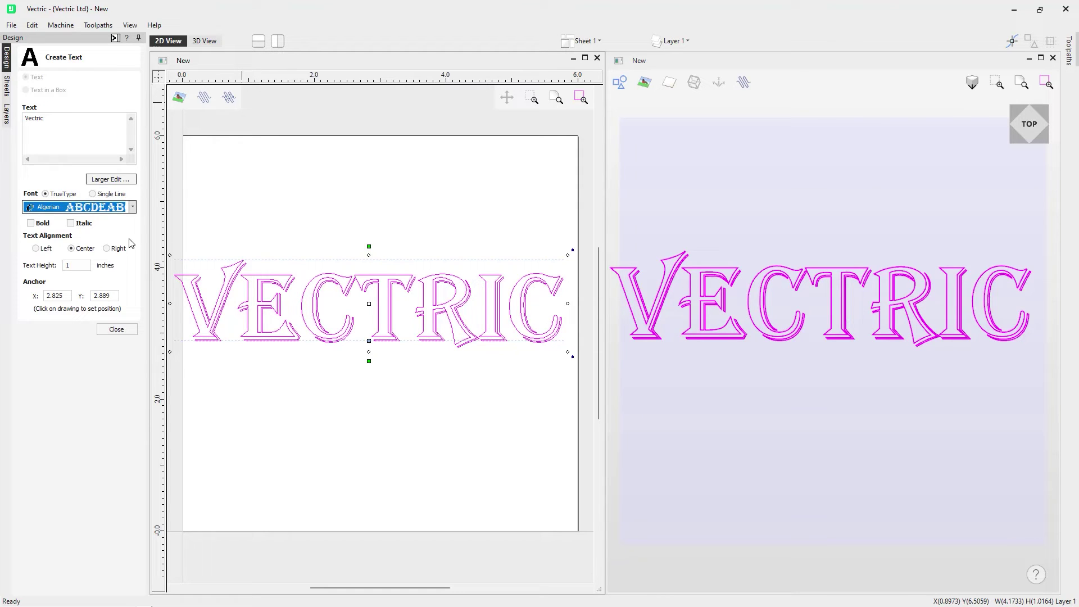
# - Switch the text's font to Impact and set it back to Arial
pyautogui.press('i')
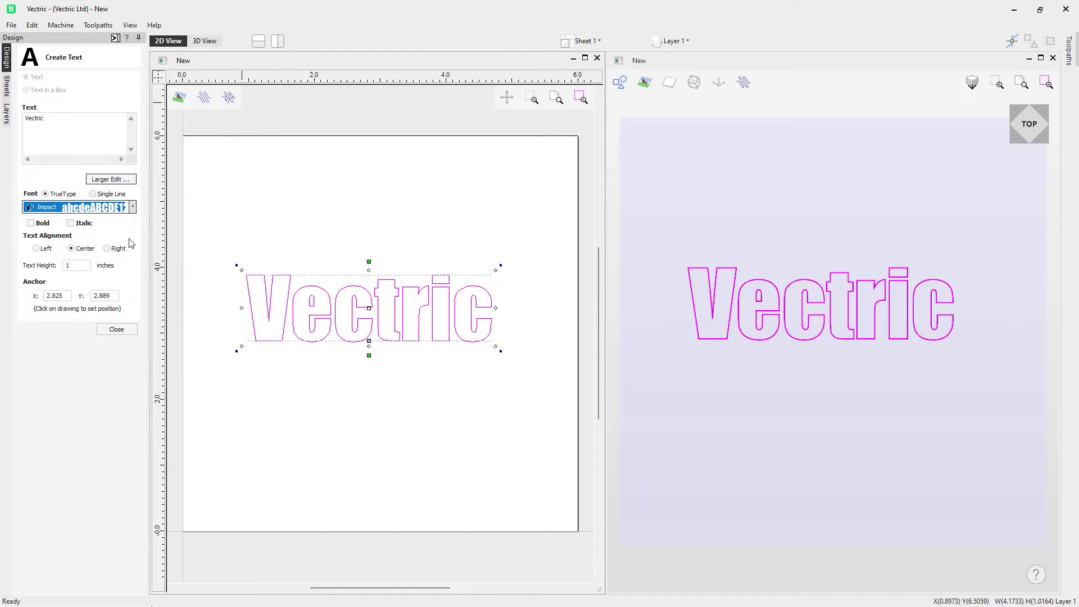
pyautogui.click(133, 207)
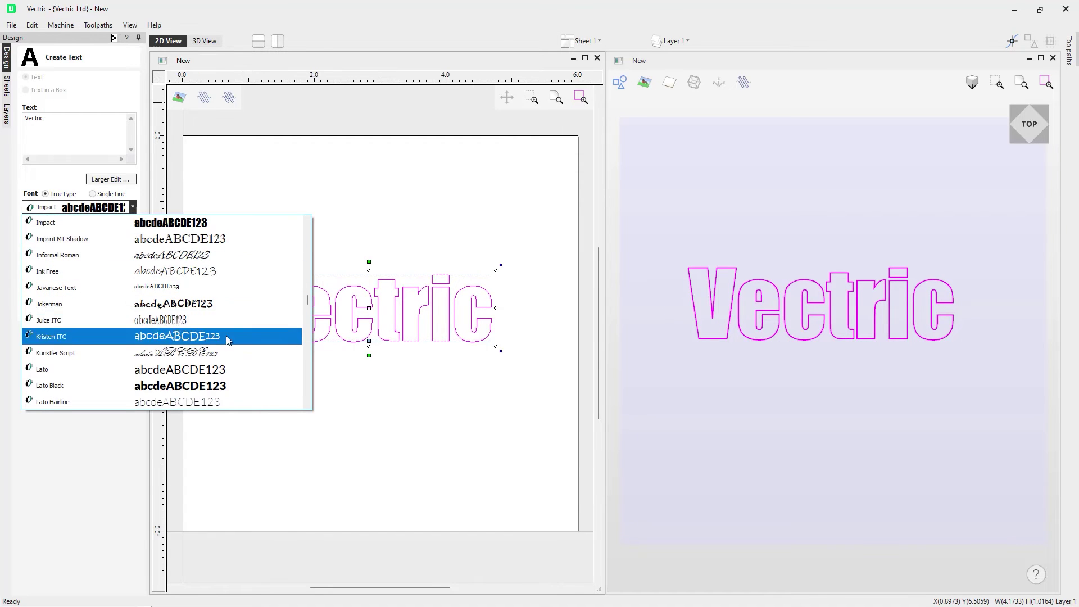
pyautogui.moveTo(307, 297); pyautogui.dragTo(308, 225)
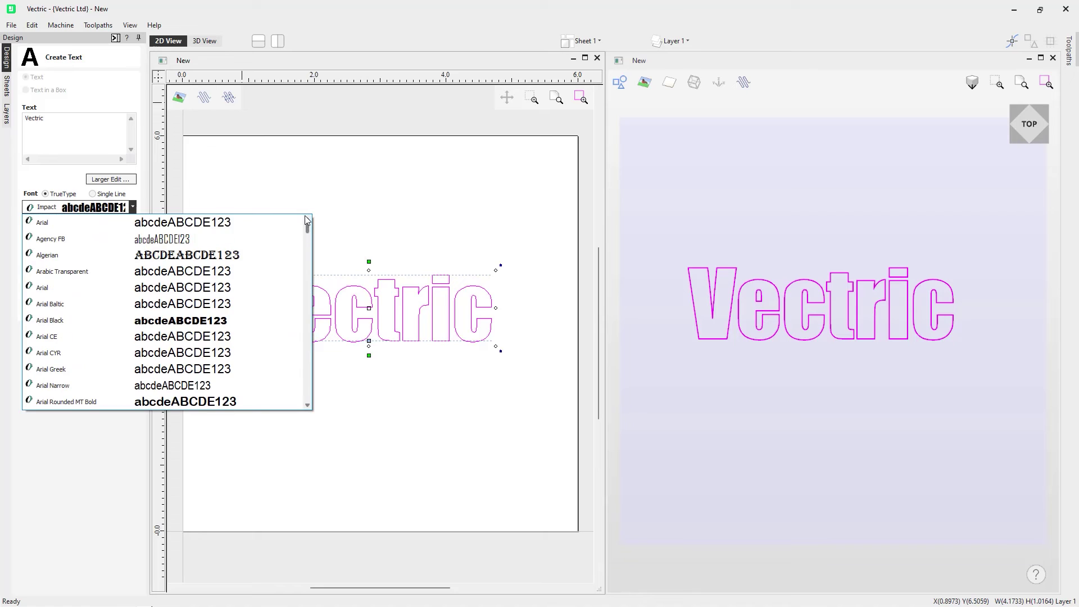
pyautogui.click(76, 227)
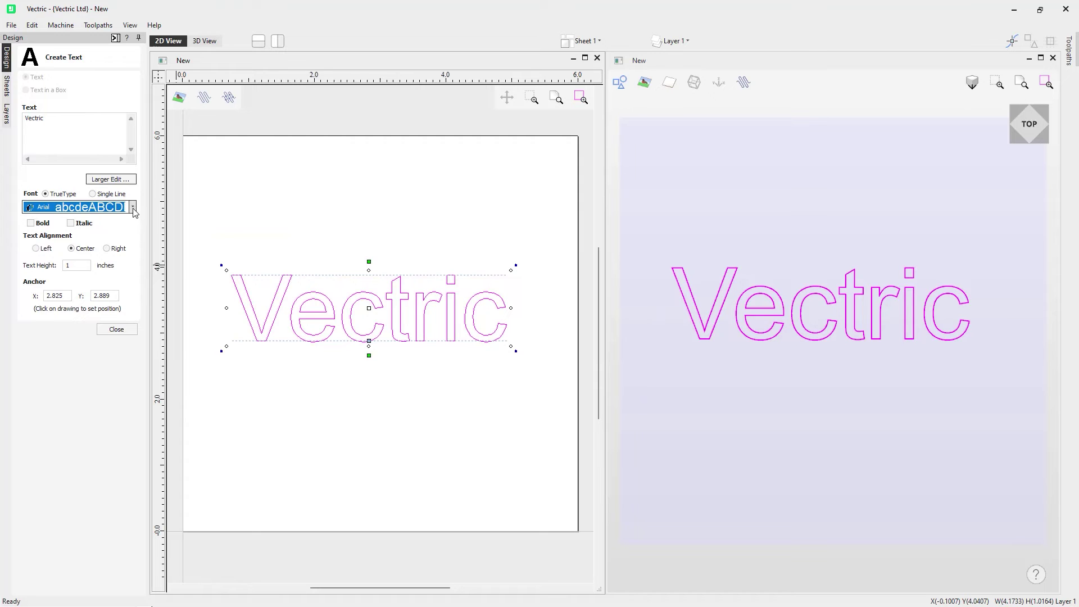
# - Set the text's font to Showcard Gothic and finish the text object
pyautogui.click(134, 208)
pyautogui.moveTo(308, 232); pyautogui.dragTo(308, 371)
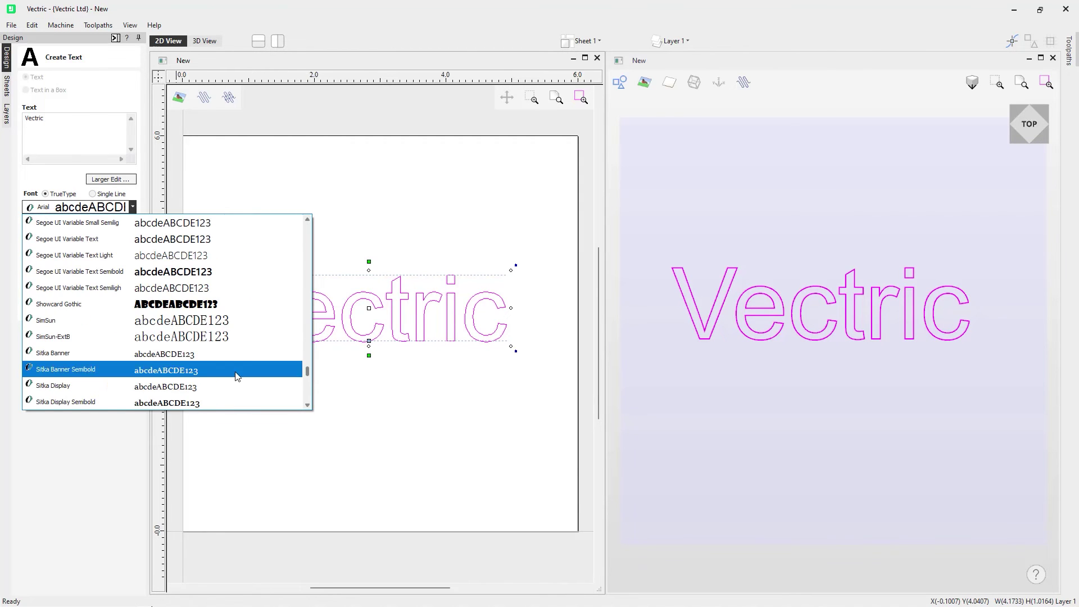
pyautogui.click(131, 307)
pyautogui.click(118, 330)
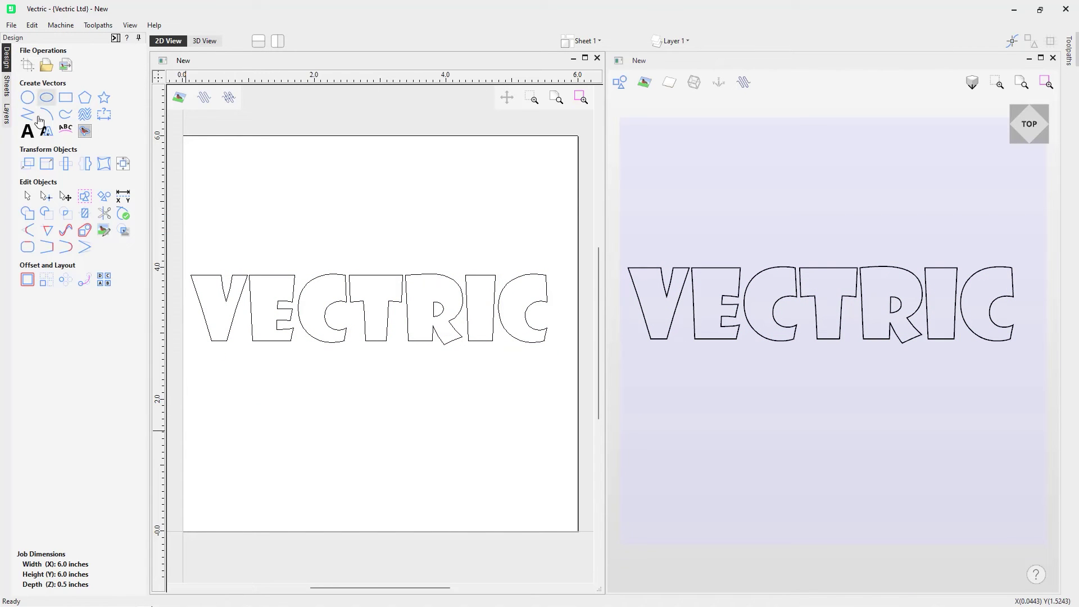
# - Start another text object and examine its recently used fonts and where the program options are found
pyautogui.click(27, 134)
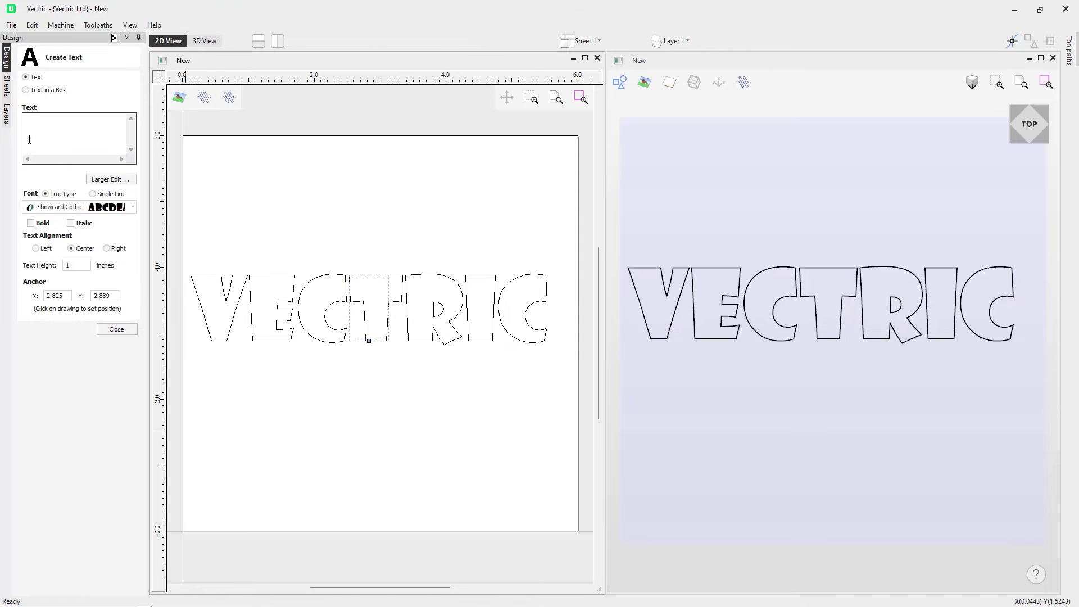
pyautogui.click(133, 208)
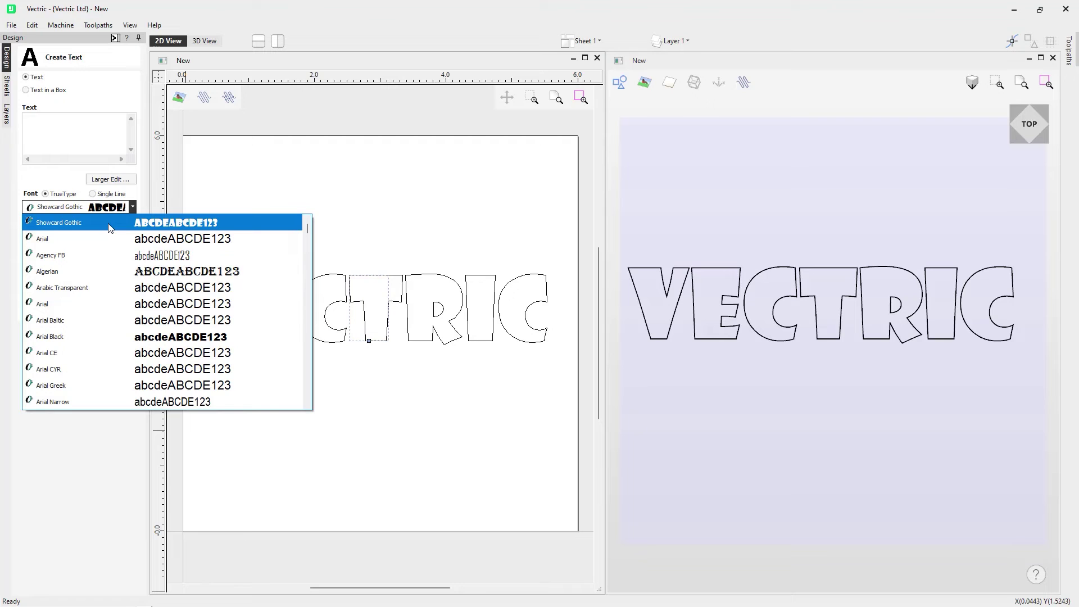
pyautogui.click(32, 25)
pyautogui.click(32, 26)
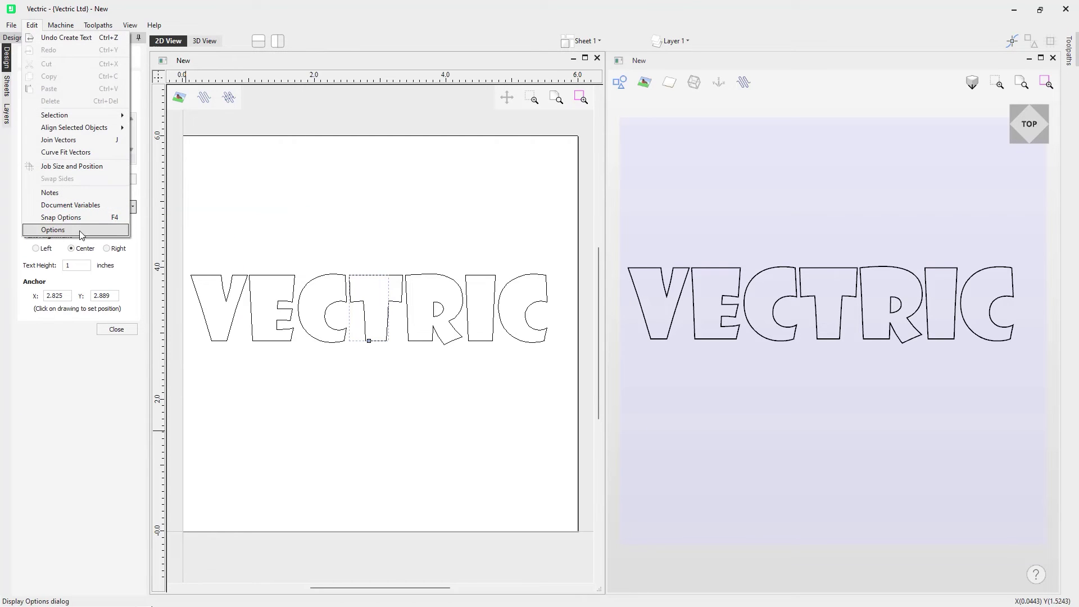
pyautogui.click(92, 416)
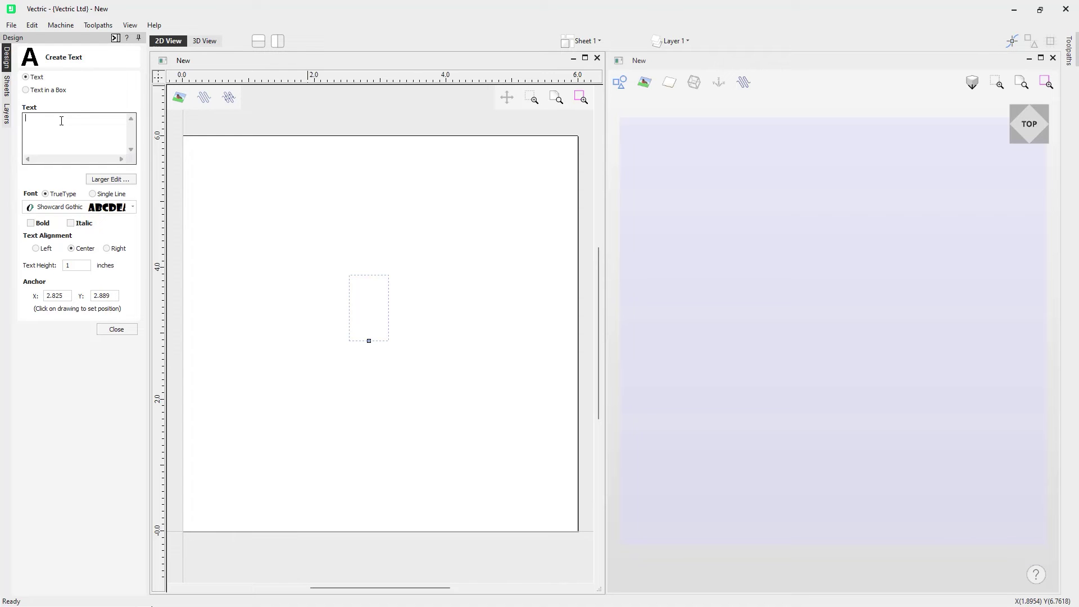
# - Enter "Vectric" as the text and set its font to the single-line Connecting Script SL
pyautogui.write('Vectric')
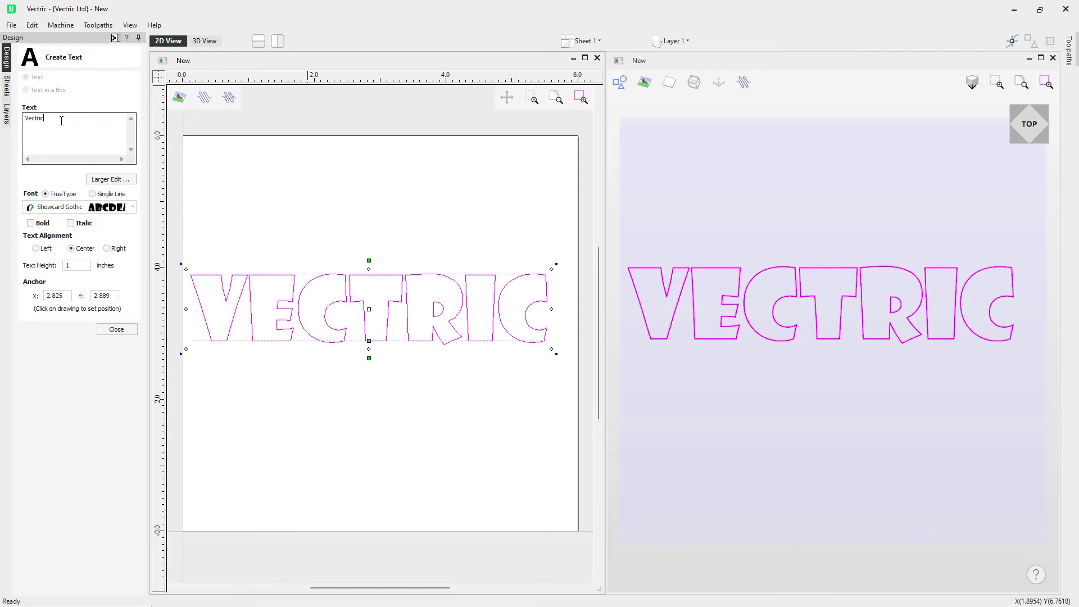
pyautogui.click(93, 194)
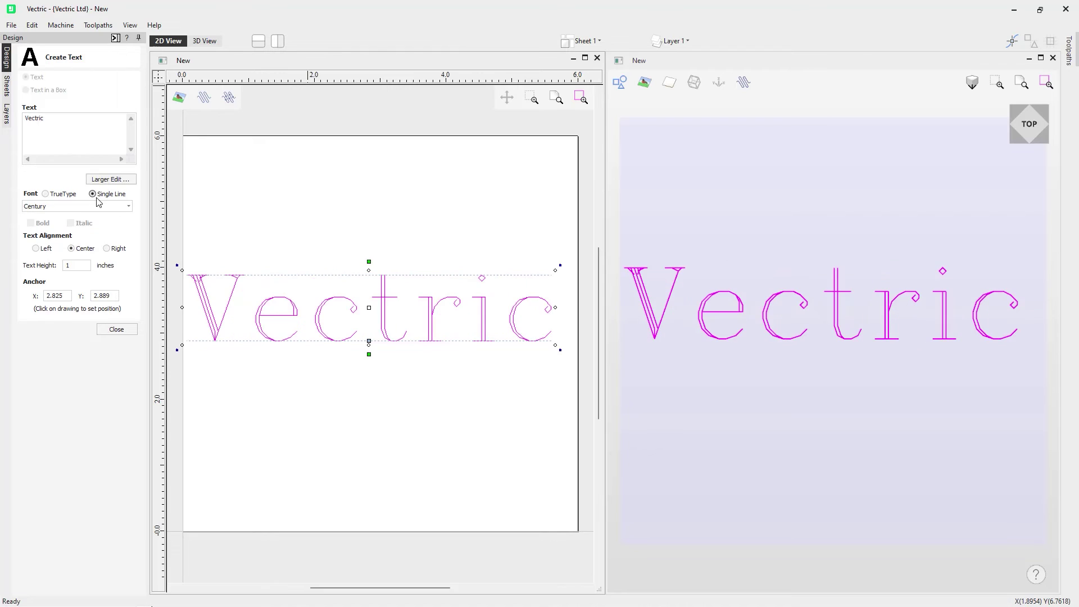
pyautogui.click(129, 207)
pyautogui.click(104, 246)
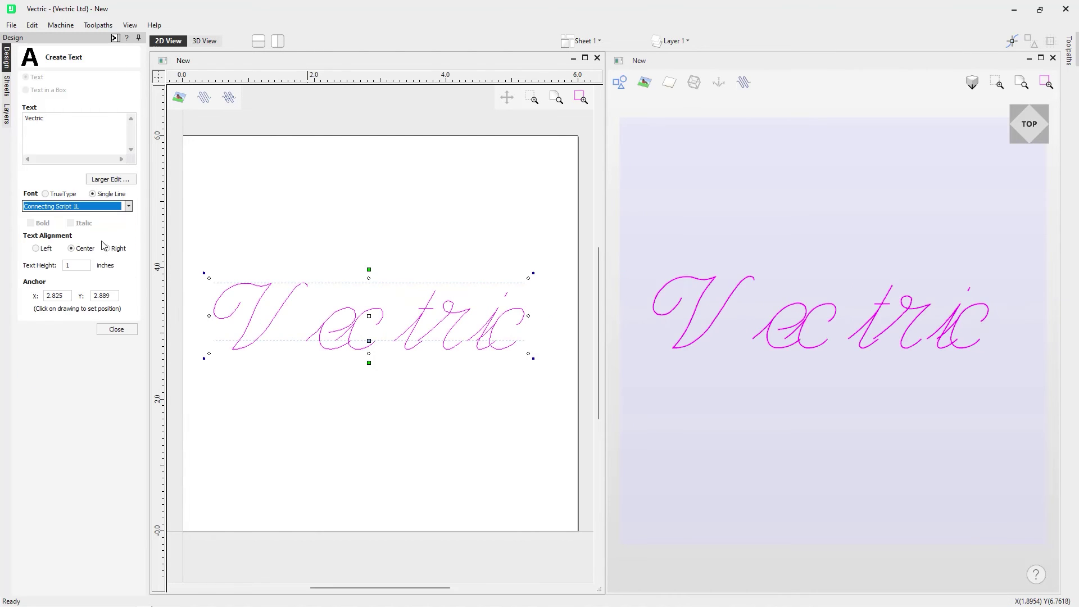
# - Try the single-line fonts Futura Light 3L and Norm West 1L on the text
pyautogui.press('Down')
pyautogui.press('Down')
pyautogui.press('Down')
pyautogui.press('Down')
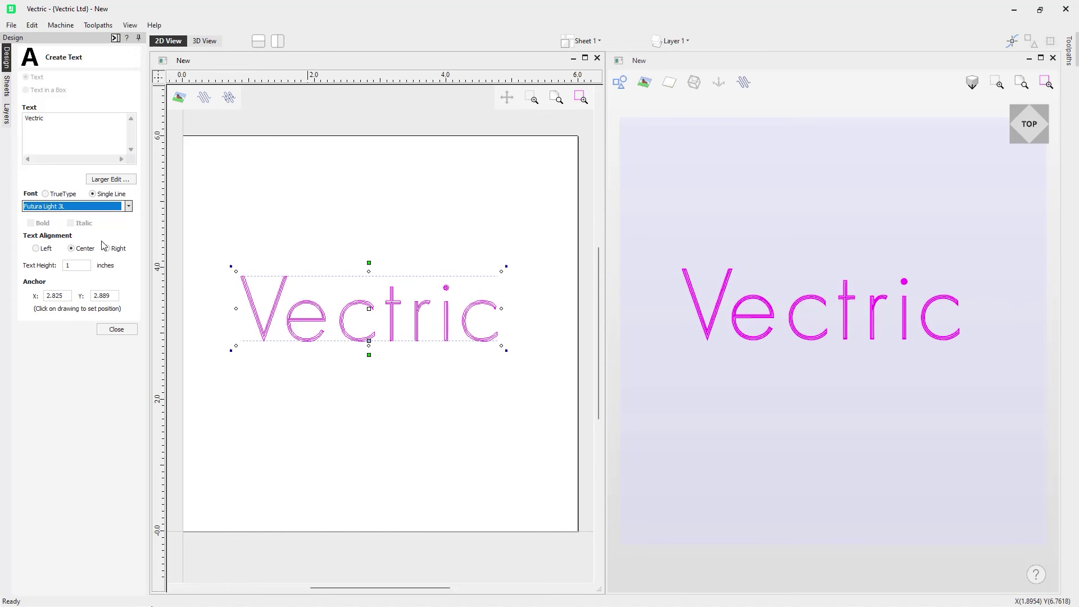
pyautogui.press('Down')
pyautogui.press('Down')
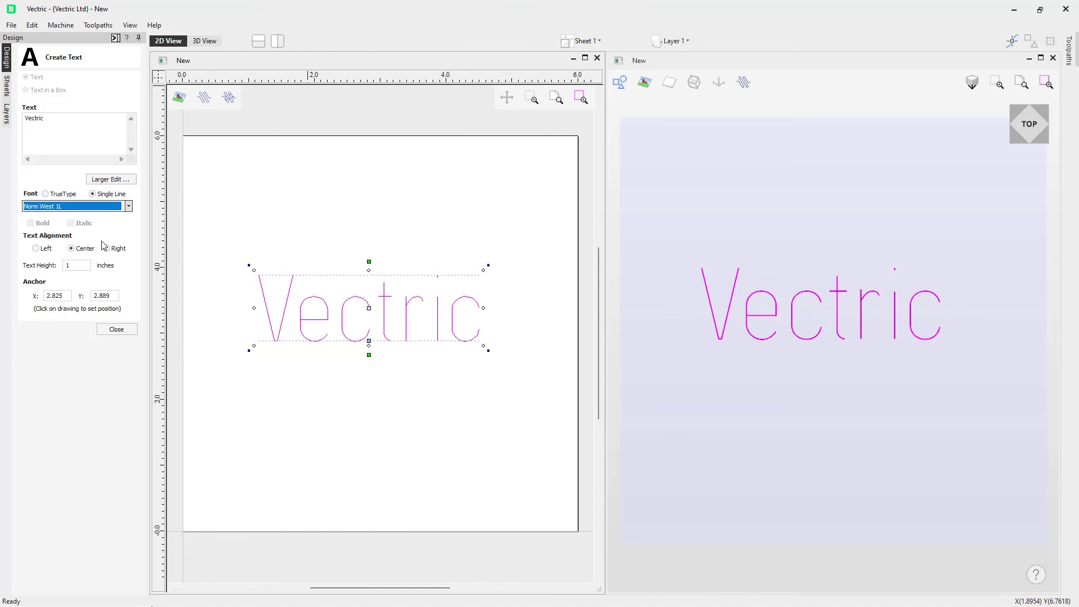
# - Switch the text back to TrueType fonts and set its font to Arial
pyautogui.click(127, 206)
pyautogui.click(55, 197)
pyautogui.click(55, 197)
pyautogui.click(132, 207)
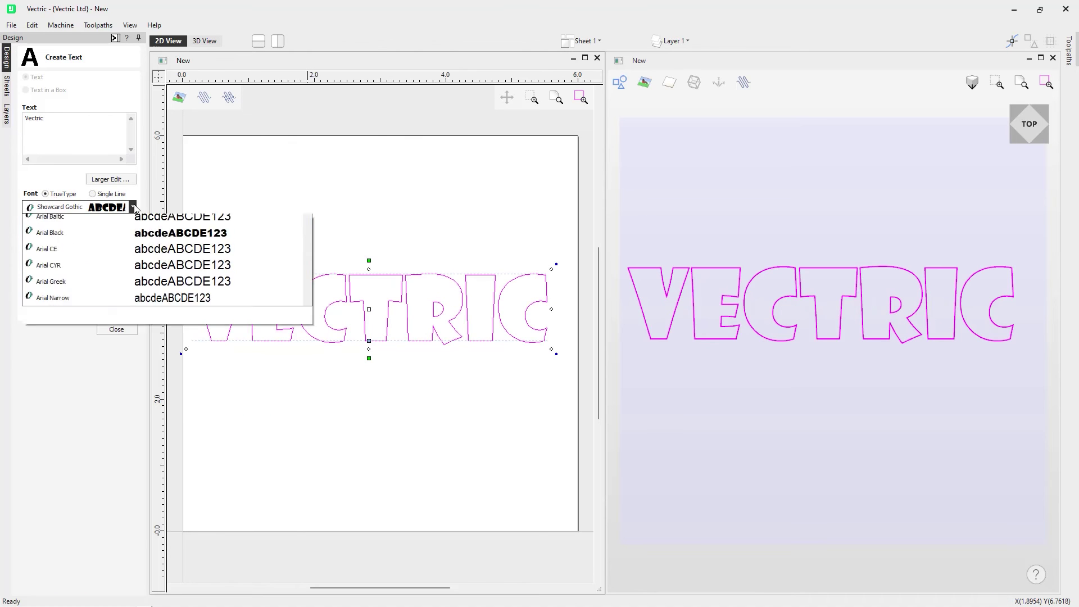
pyautogui.click(110, 239)
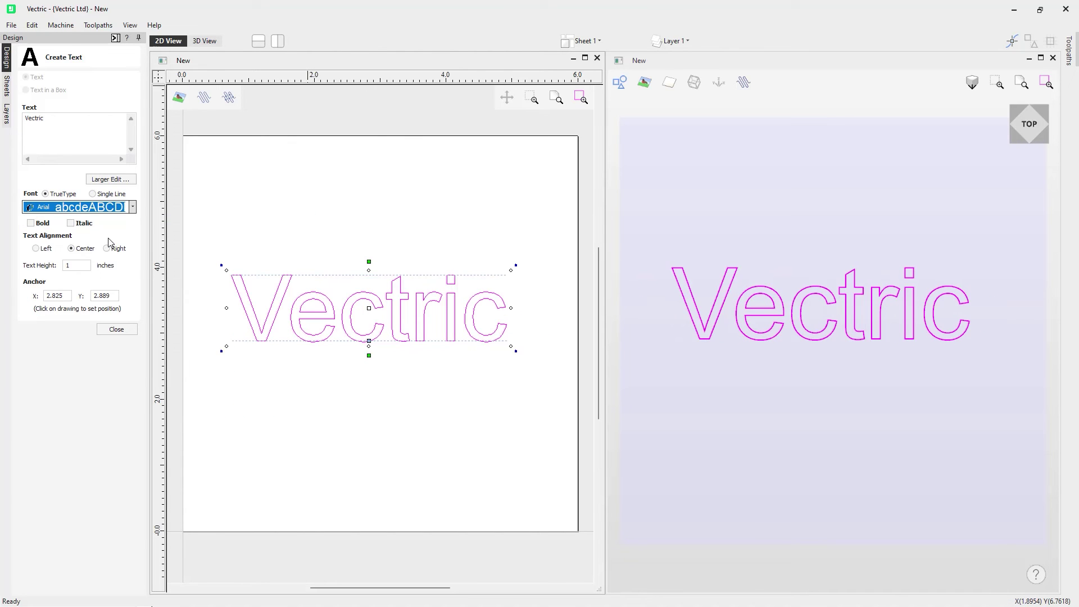
# - Try the bold and italic styles on the Arial text and turn both off again
pyautogui.click(31, 223)
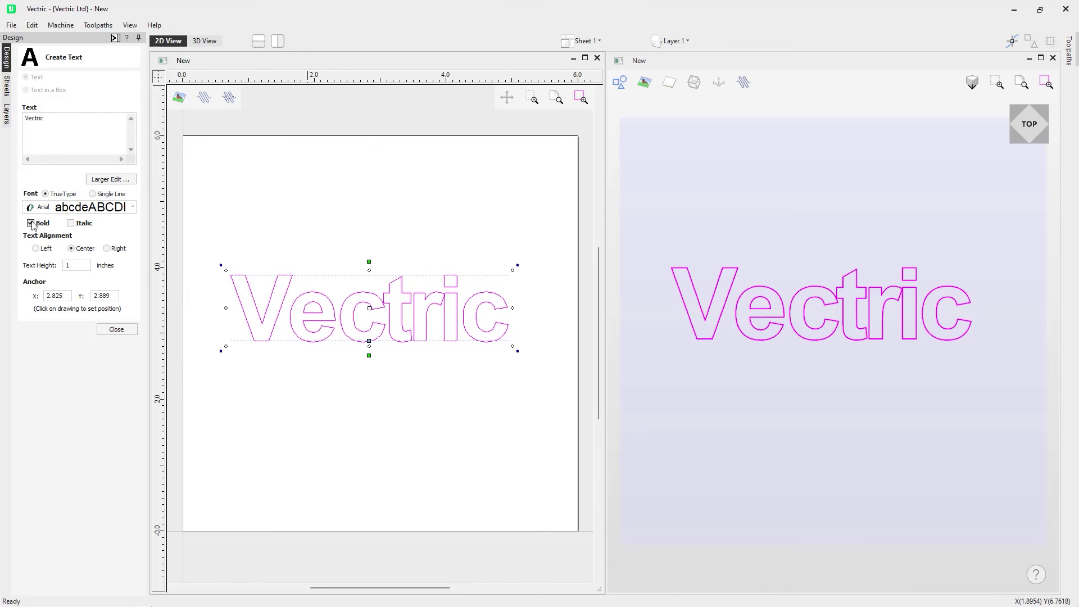
pyautogui.click(70, 223)
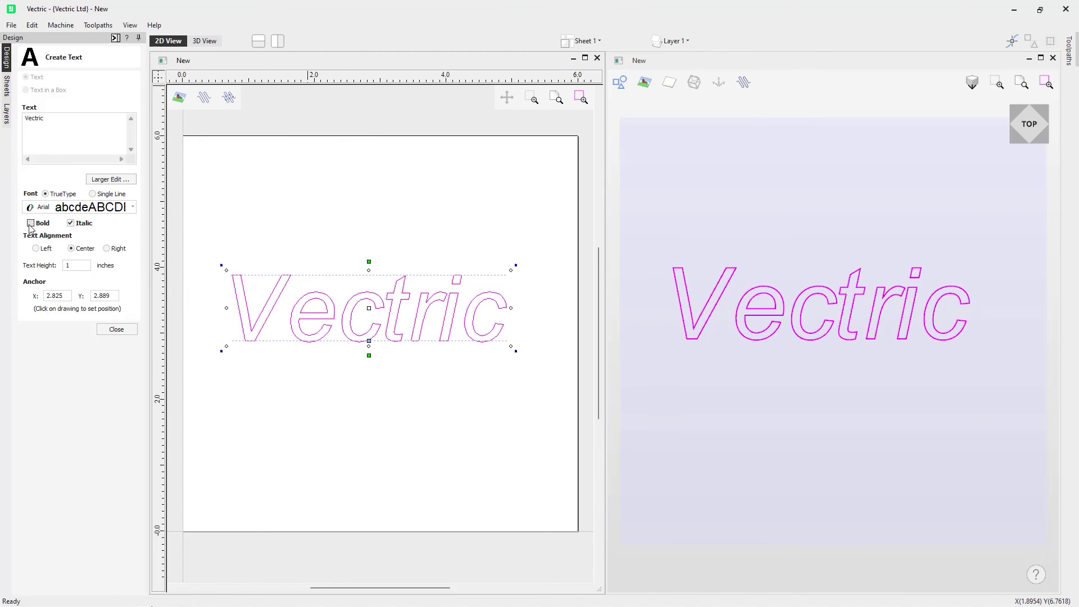
pyautogui.click(31, 223)
pyautogui.click(70, 223)
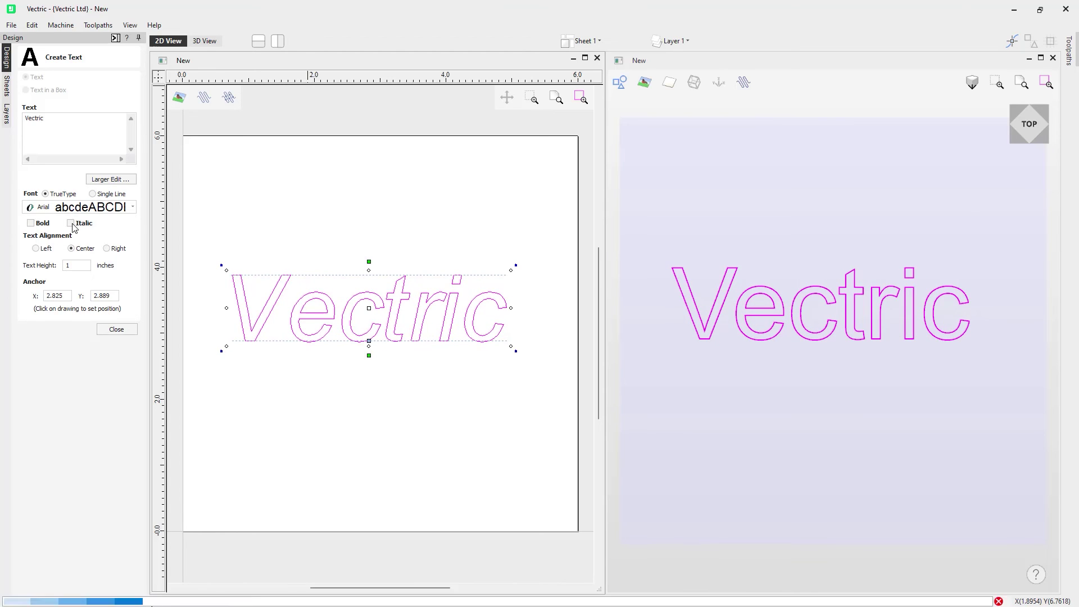
# - Try left and right alignment on the text and set it back to center
pyautogui.click(36, 248)
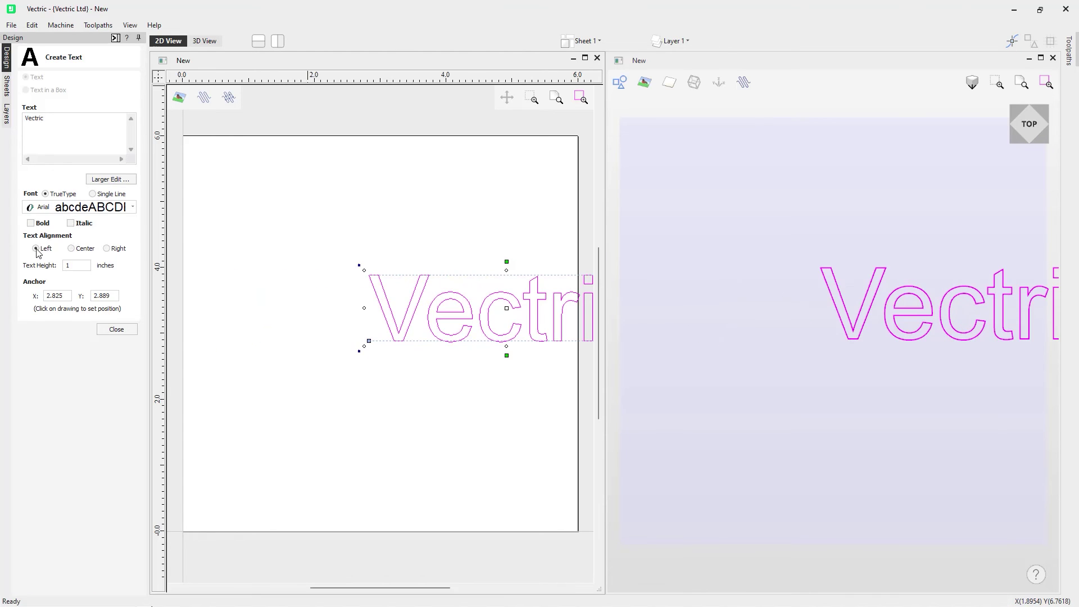
pyautogui.click(71, 249)
pyautogui.click(107, 249)
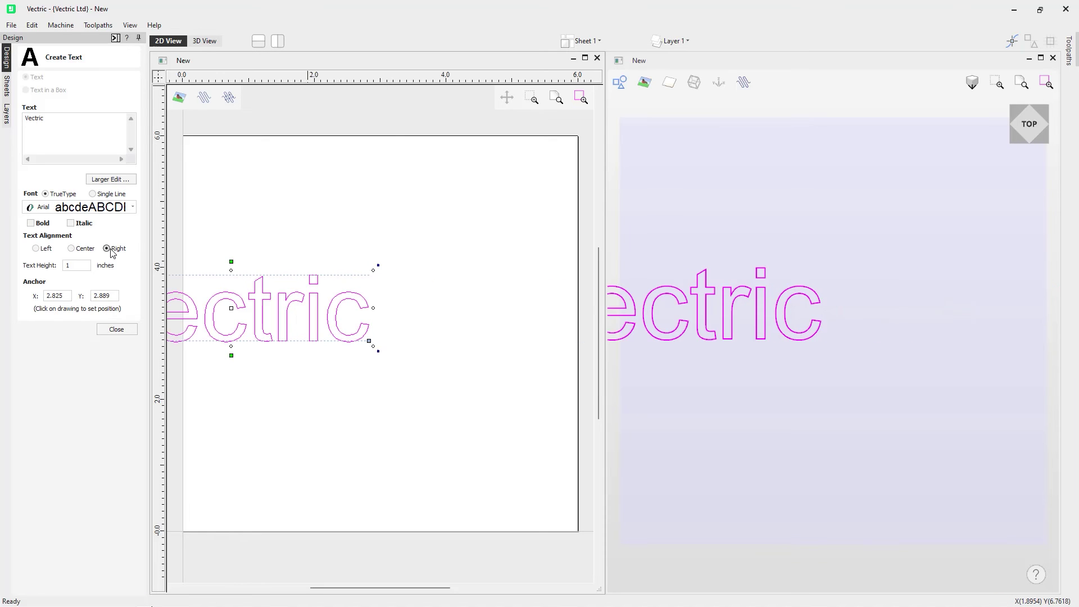
pyautogui.click(72, 250)
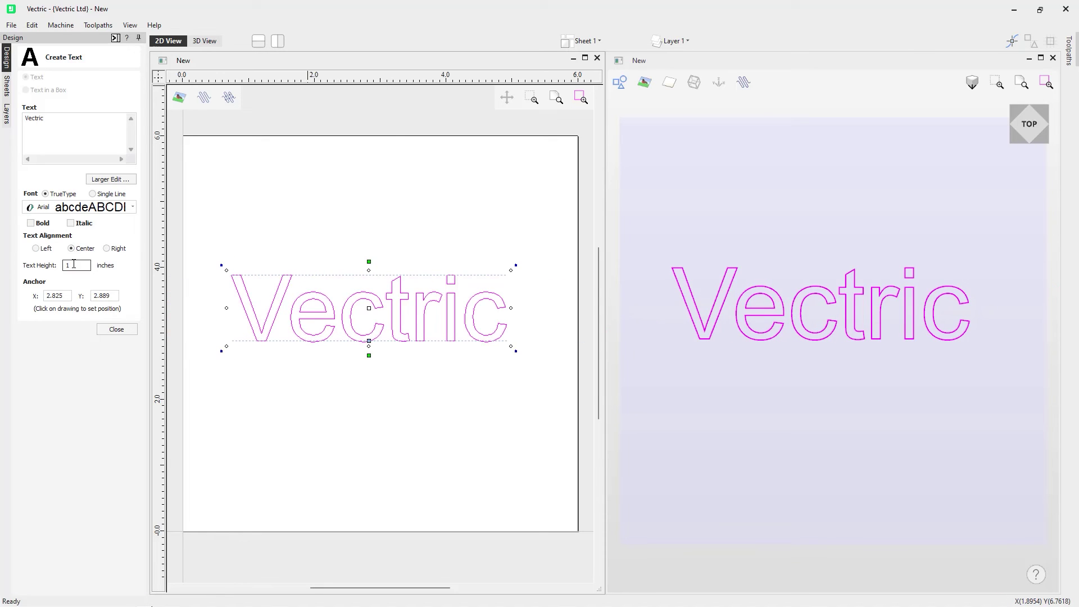
# - Try text heights of .51 and 1.5 inches, set the height back to 1 inch and finish the text object
pyautogui.write('.5')
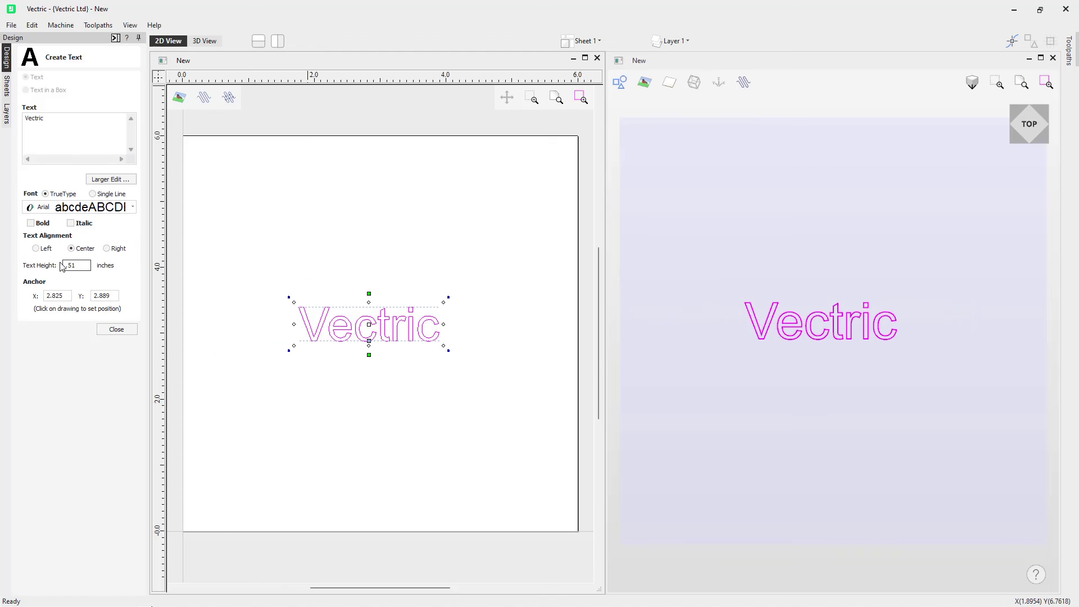
pyautogui.press('BackSpace')
pyautogui.press('BackSpace')
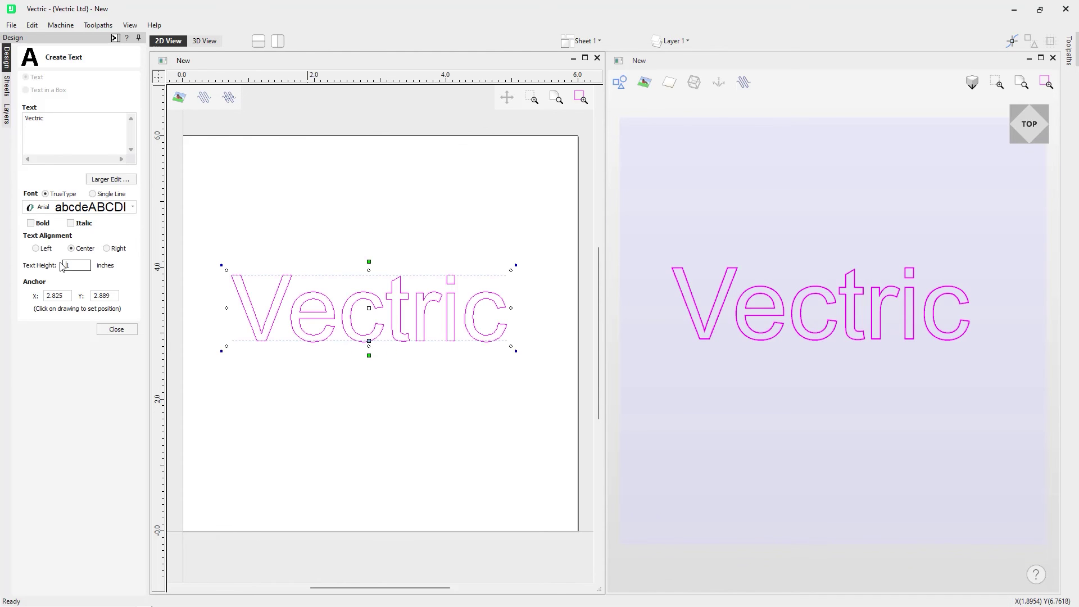
pyautogui.write('.5')
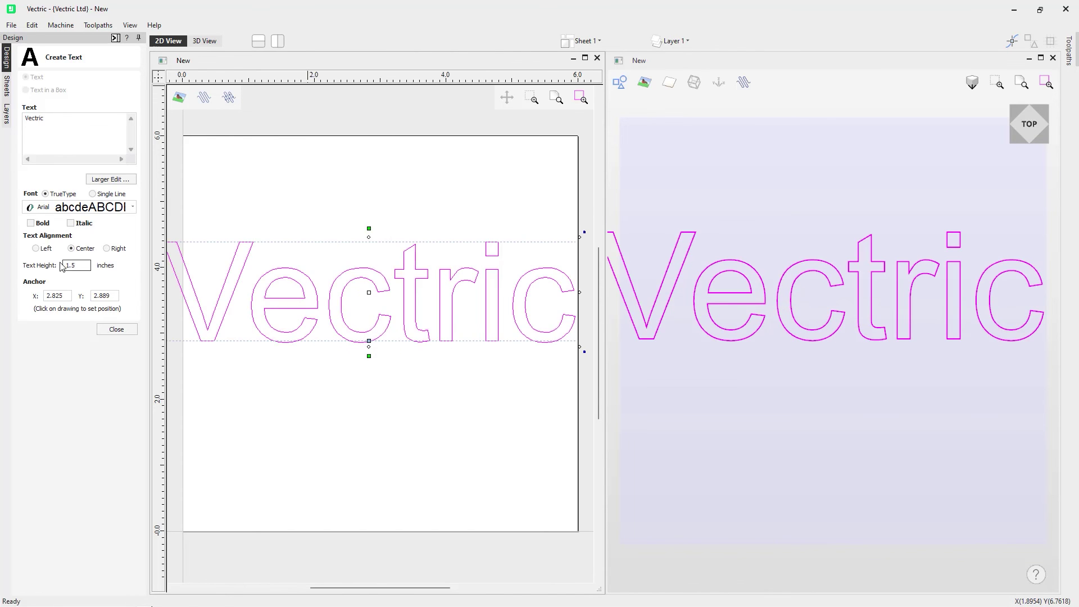
pyautogui.press('BackSpace')
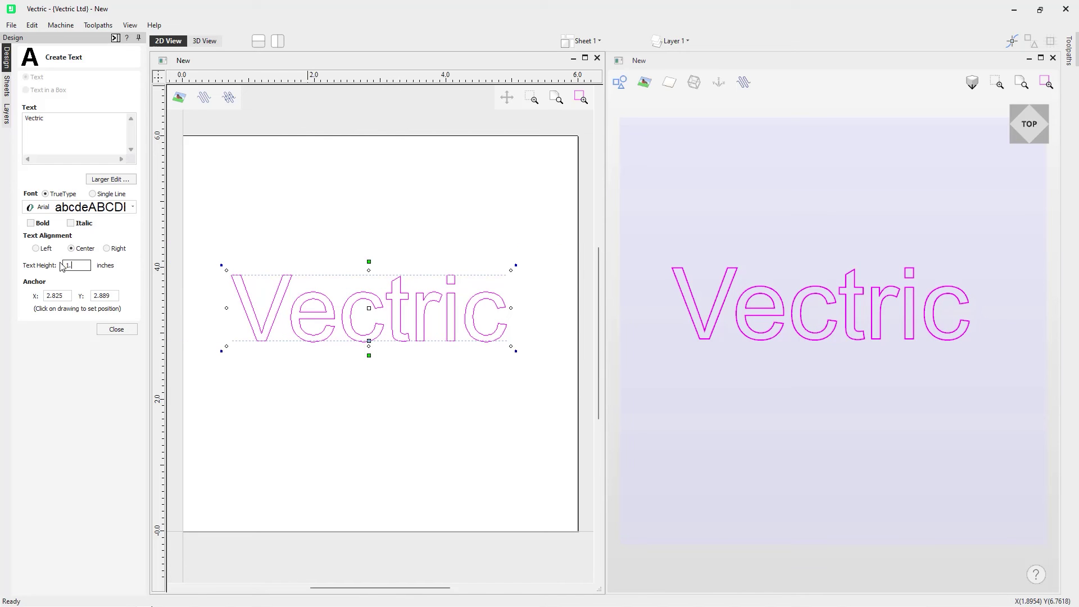
pyautogui.write('0')
pyautogui.click(62, 296)
pyautogui.click(120, 330)
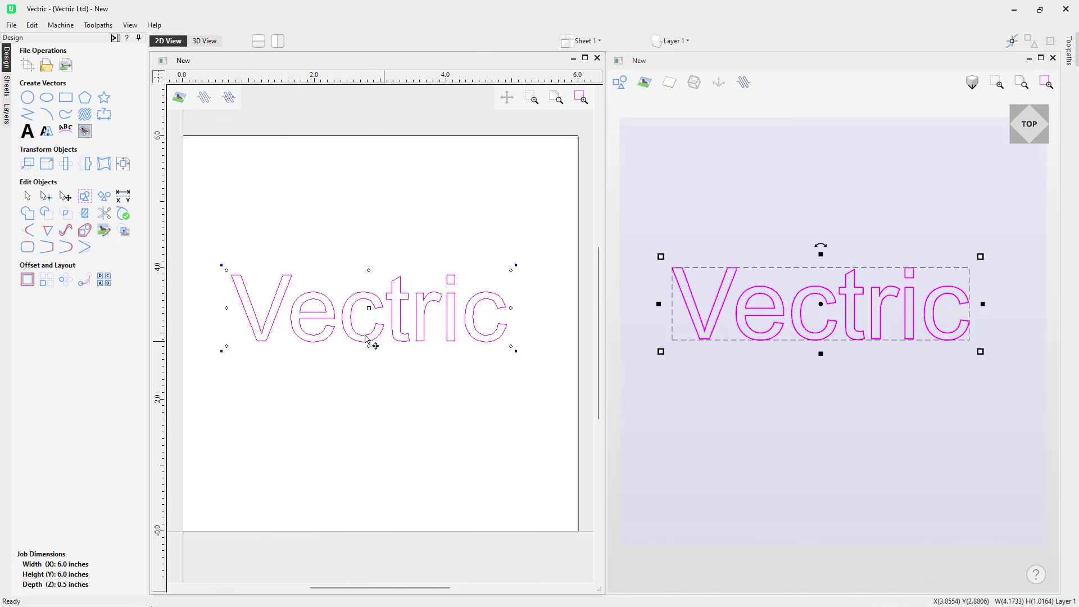
# - Rotate the text counterclockwise so it slopes upward and move it to an anchor position of about X 2.66, Y 2.61
pyautogui.moveTo(400, 313); pyautogui.dragTo(402, 379)
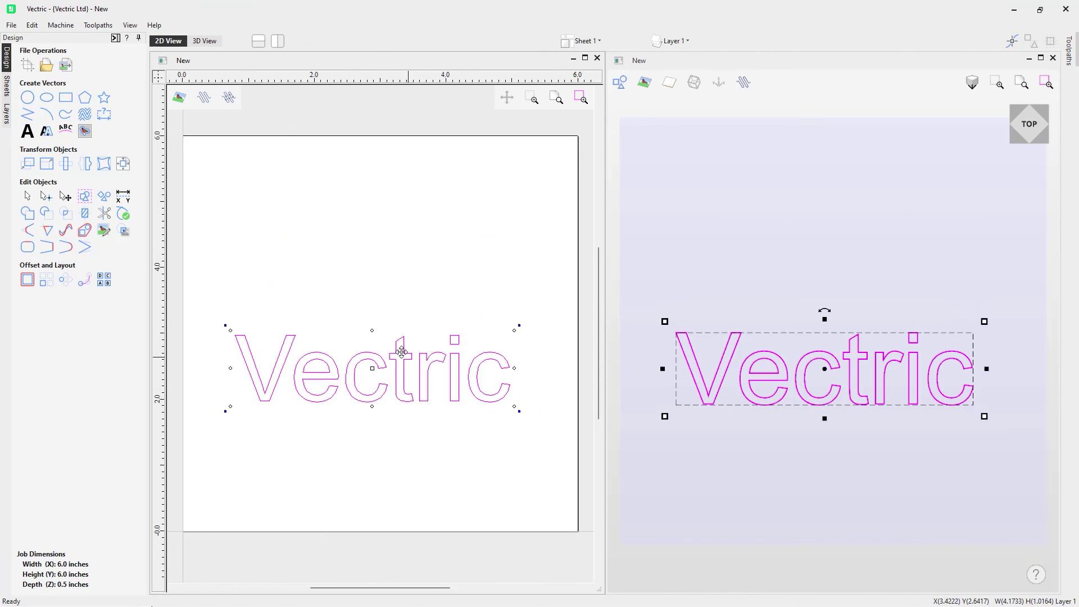
pyautogui.moveTo(518, 322); pyautogui.dragTo(474, 299)
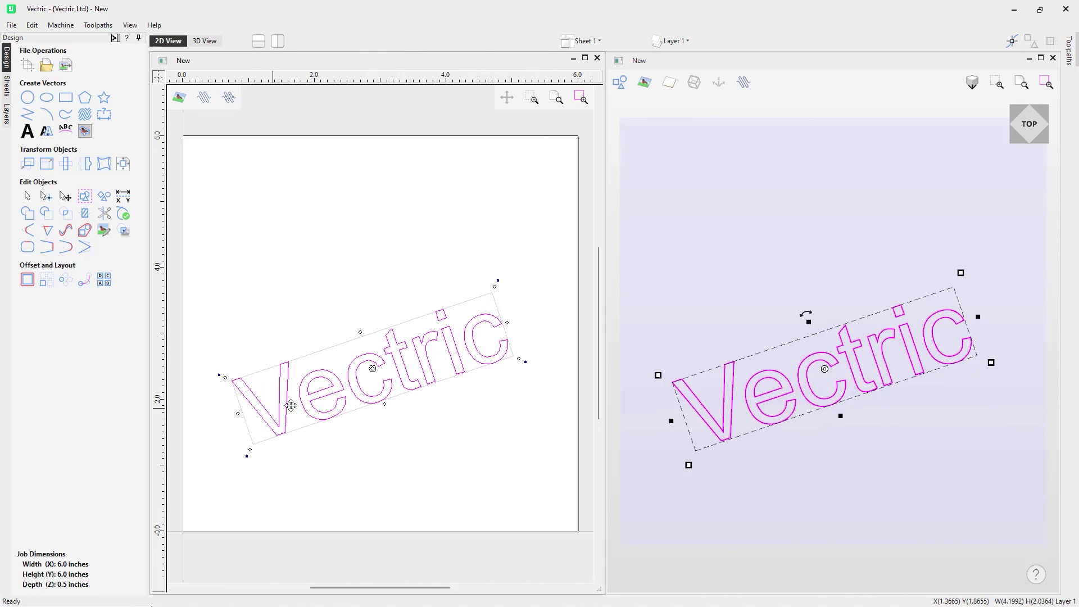
pyautogui.moveTo(401, 342); pyautogui.dragTo(376, 304)
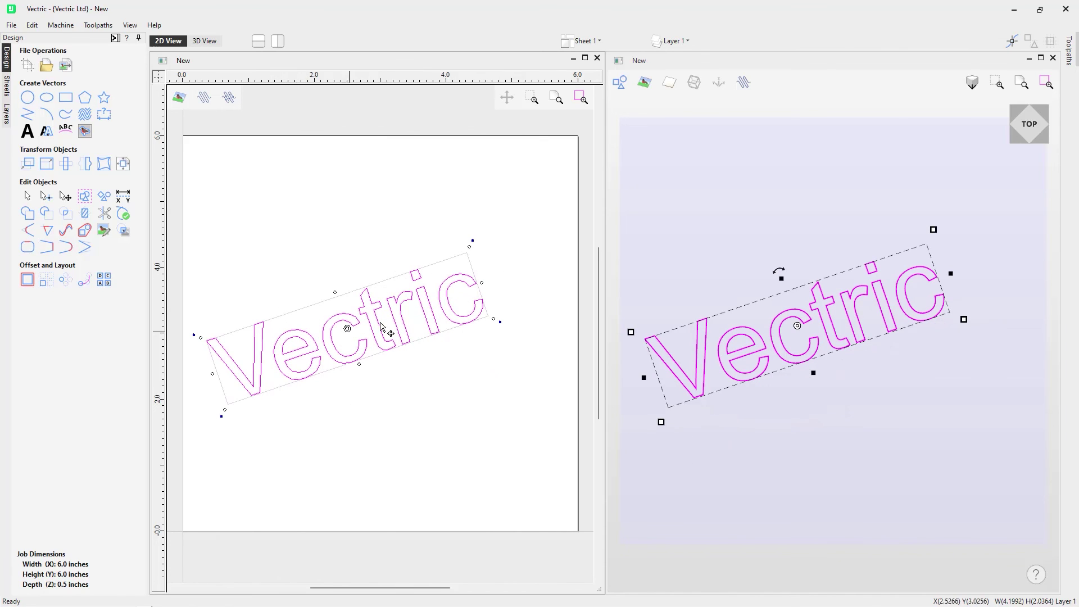
# - Reopen the rotated text for editing and extend its wording to "Vectric Software"
pyautogui.click(27, 131)
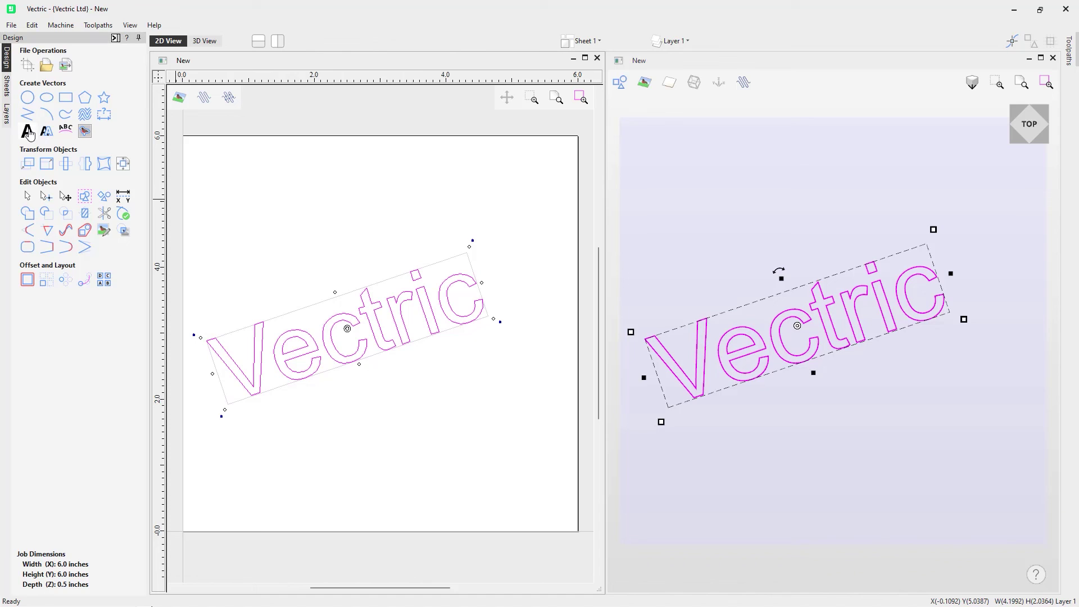
pyautogui.click(63, 117)
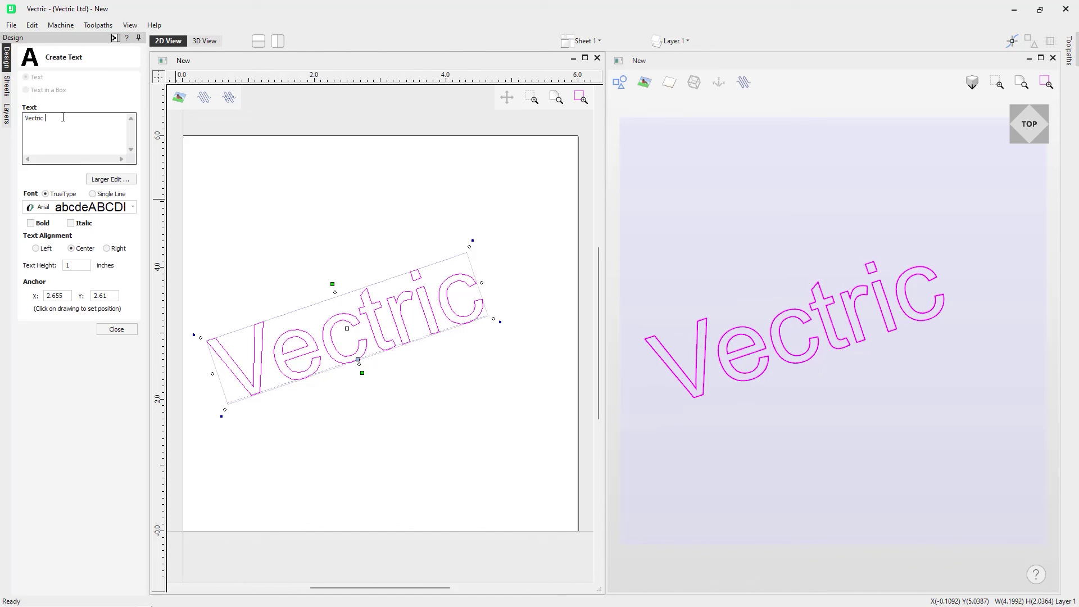
pyautogui.write('Softw')
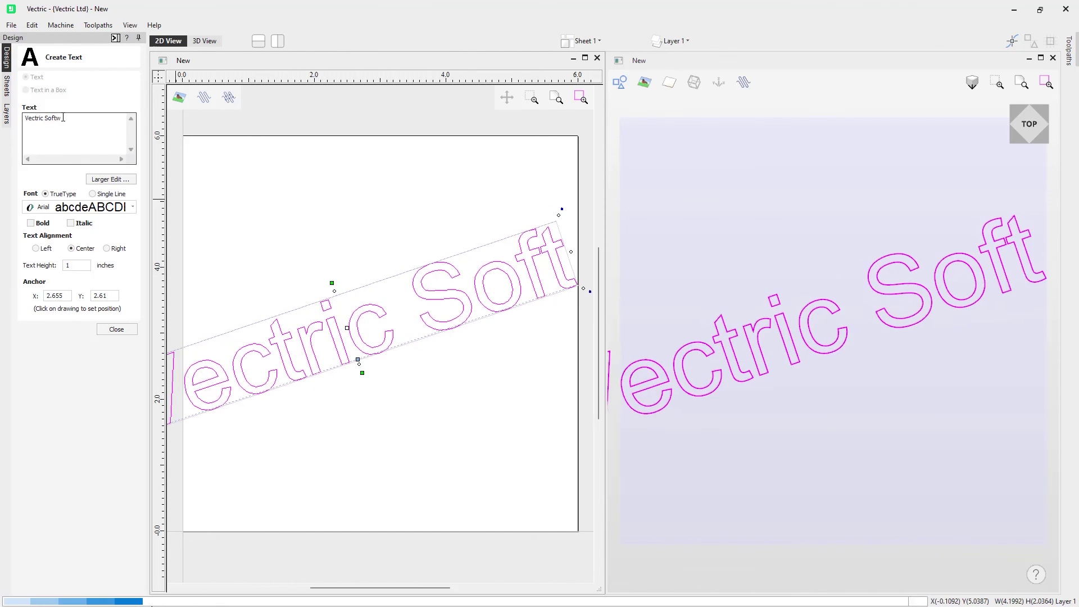
pyautogui.write('are')
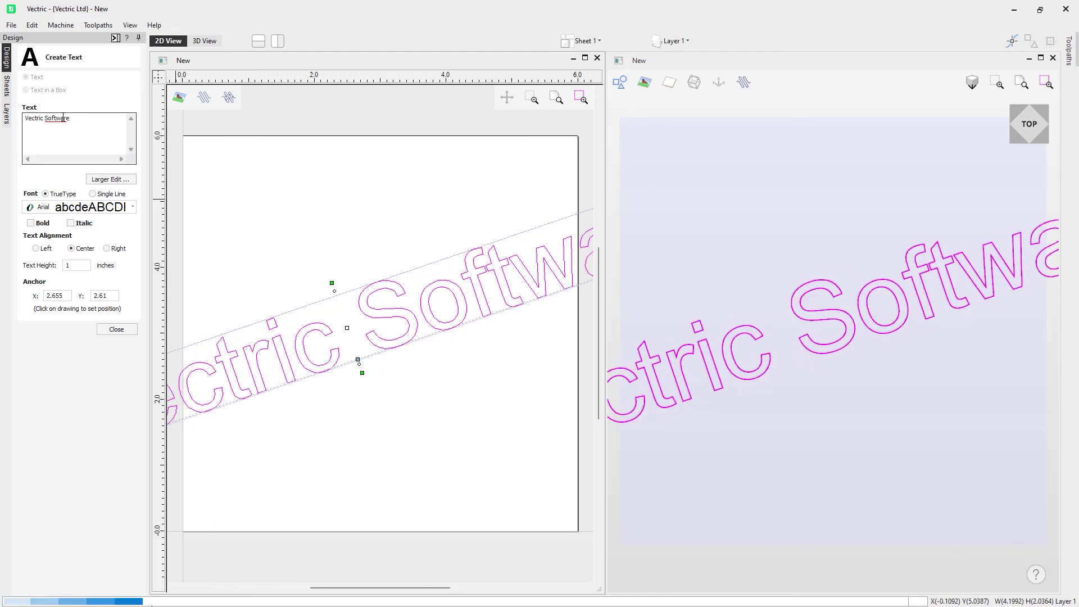
pyautogui.scroll(-1, 766, 350)
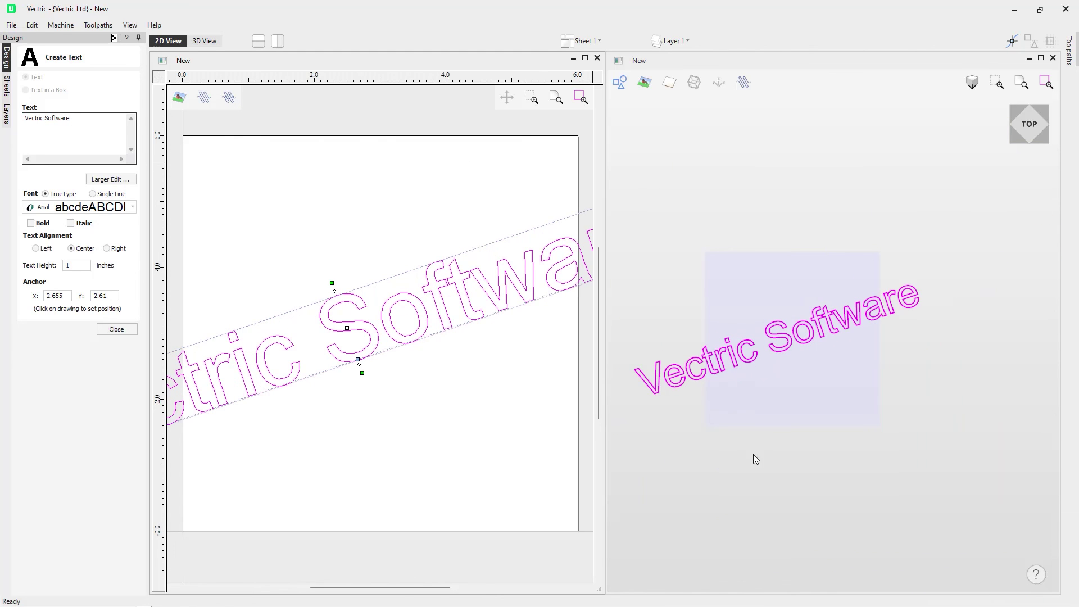